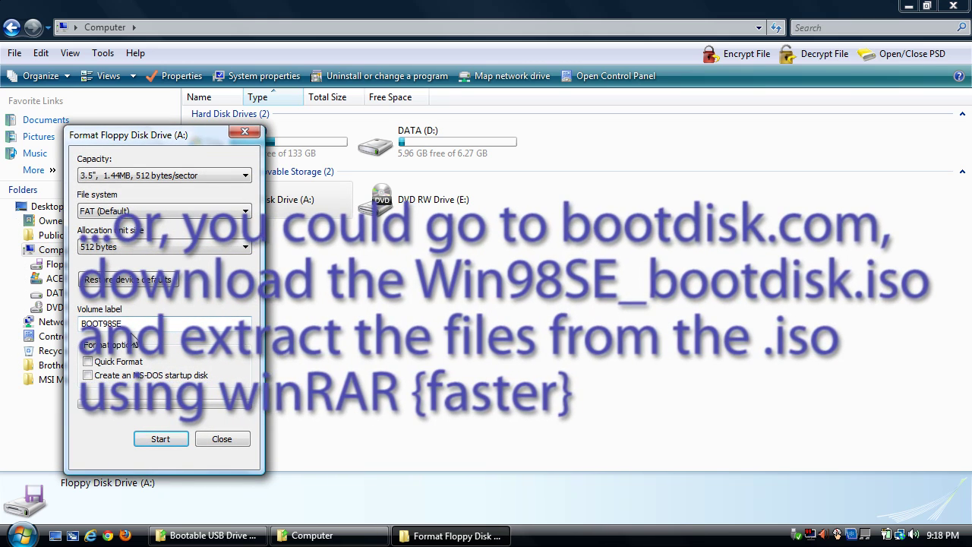
- Quick-format the floppy disk in drive A:, close the format dialog and check the drive's contents
{"action": "left_click", "coordinate": [88, 362]}
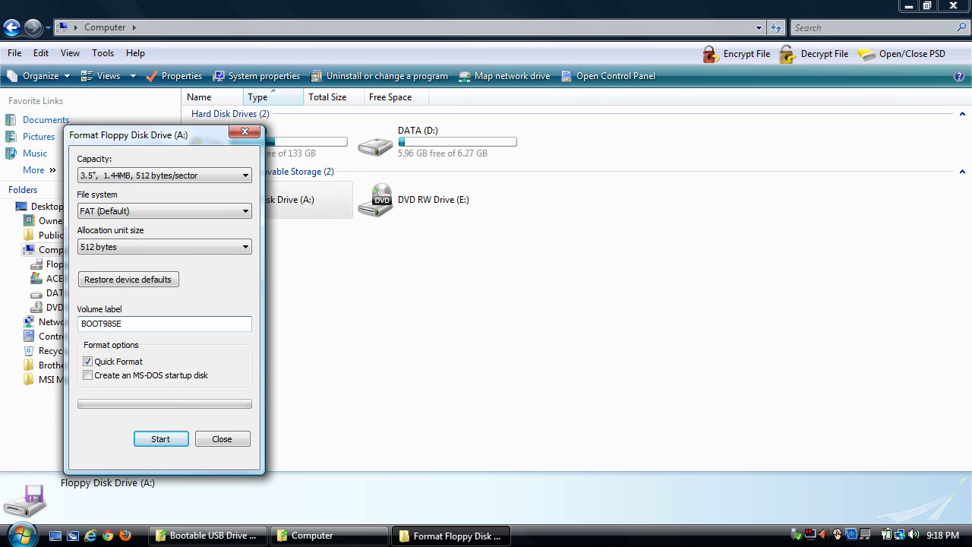
{"action": "left_click", "coordinate": [161, 440]}
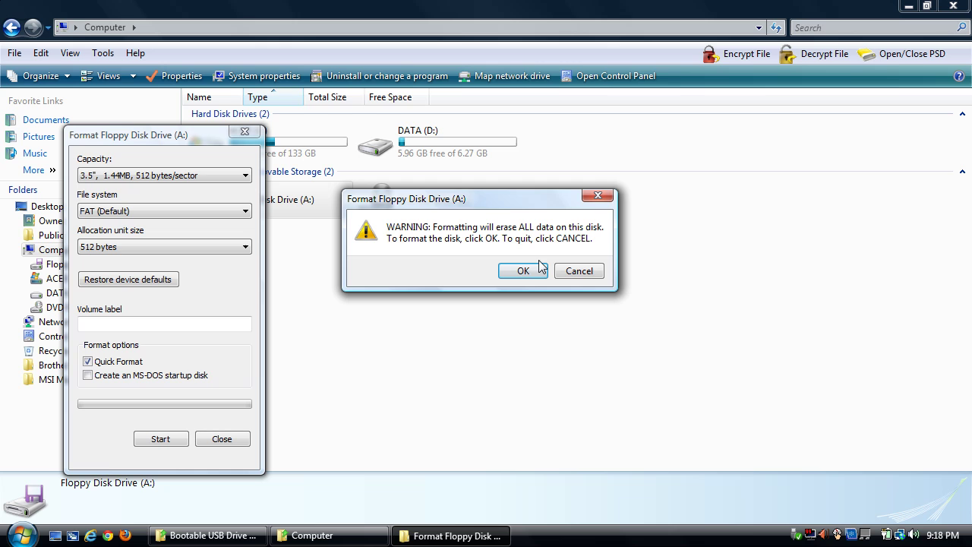
{"action": "left_click", "coordinate": [521, 273]}
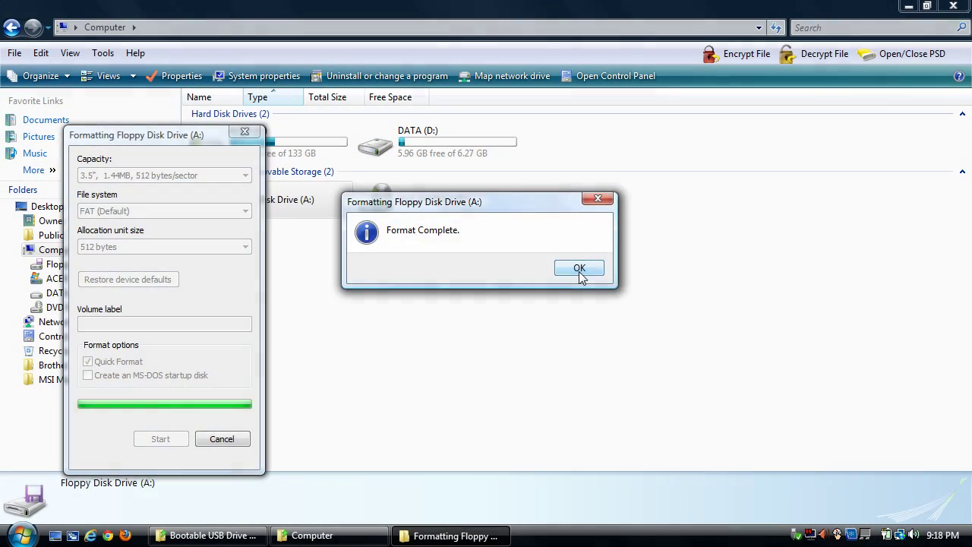
{"action": "left_click", "coordinate": [580, 269]}
{"action": "left_click", "coordinate": [221, 439]}
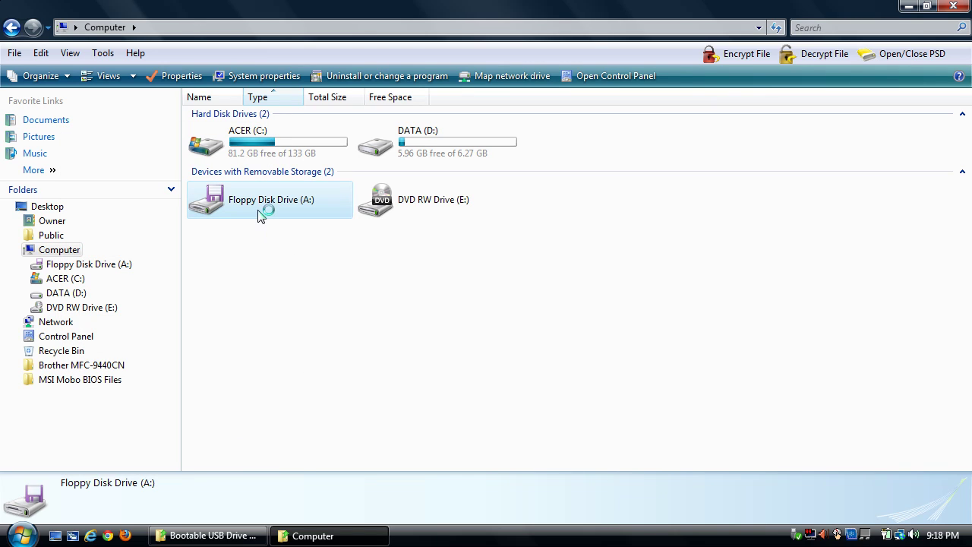
{"action": "double_click", "coordinate": [259, 215]}
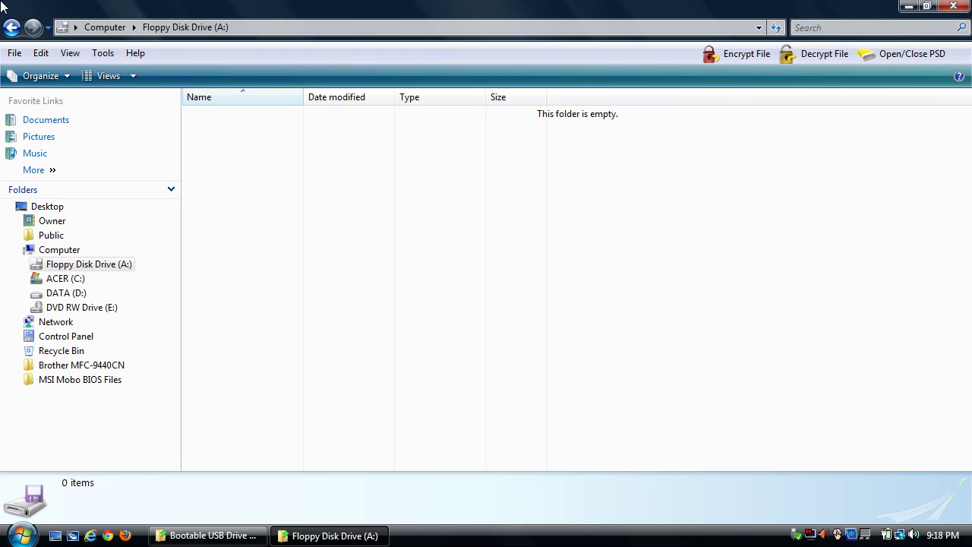
{"action": "left_click", "coordinate": [10, 28]}
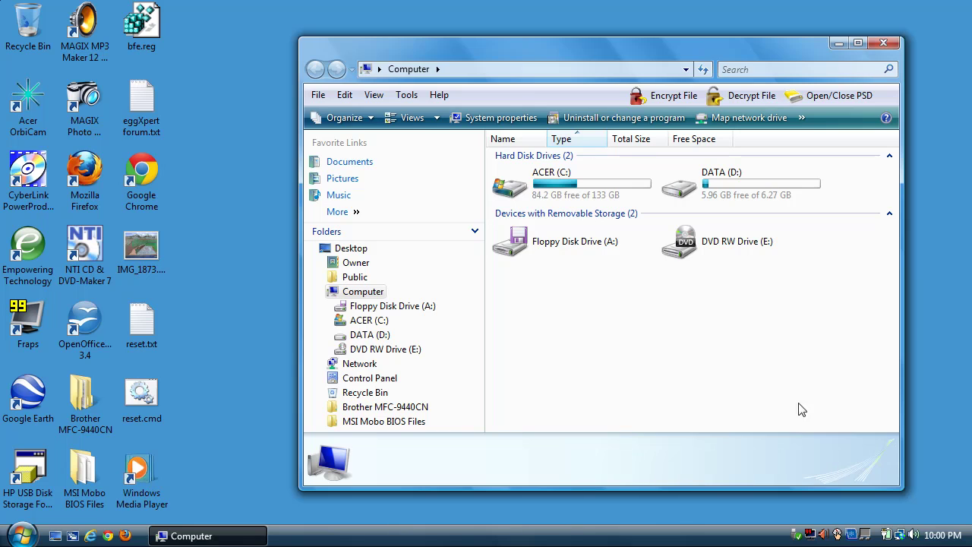
{"action": "left_click", "coordinate": [108, 537]}
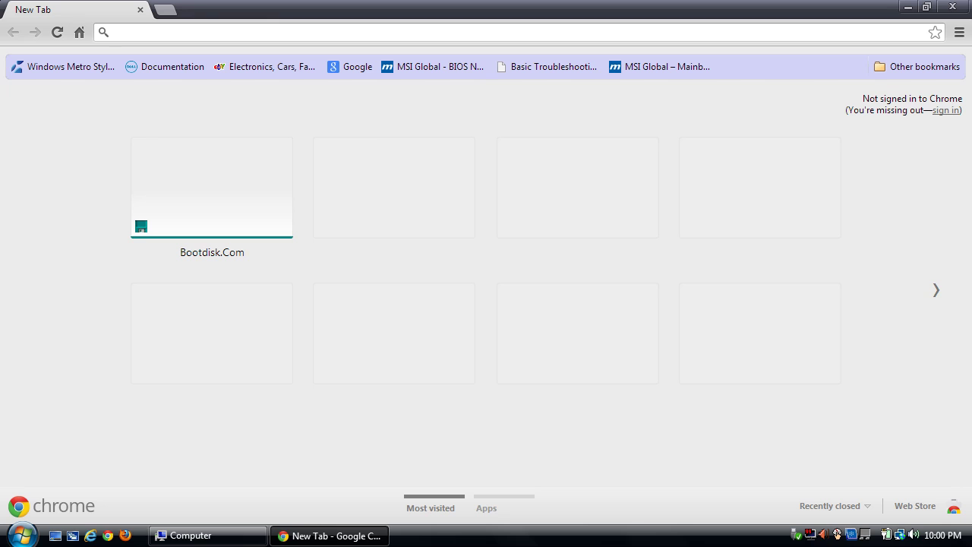
{"action": "type", "text": "www.boo"}
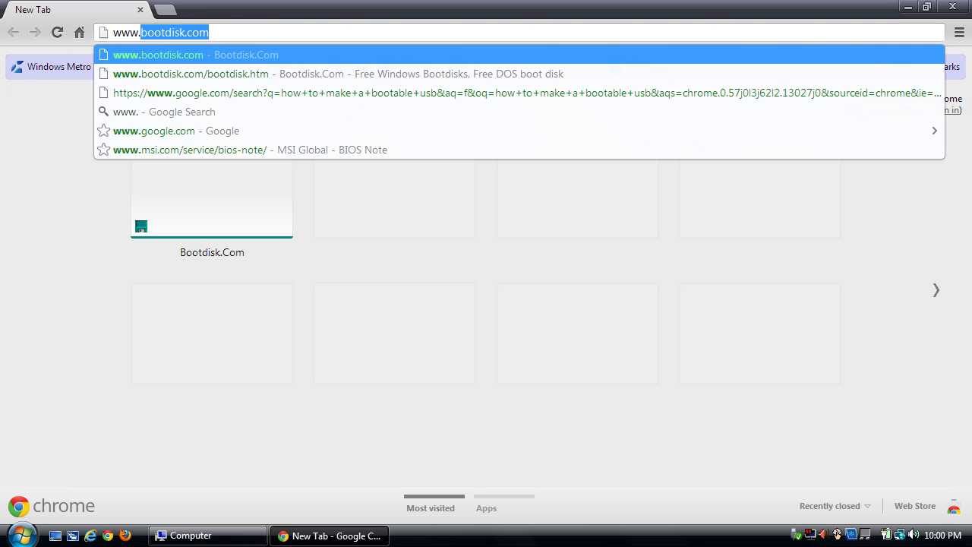
{"action": "type", "text": "tdis"}
{"action": "key", "text": "BackSpace"}
{"action": "type", "text": "disk"}
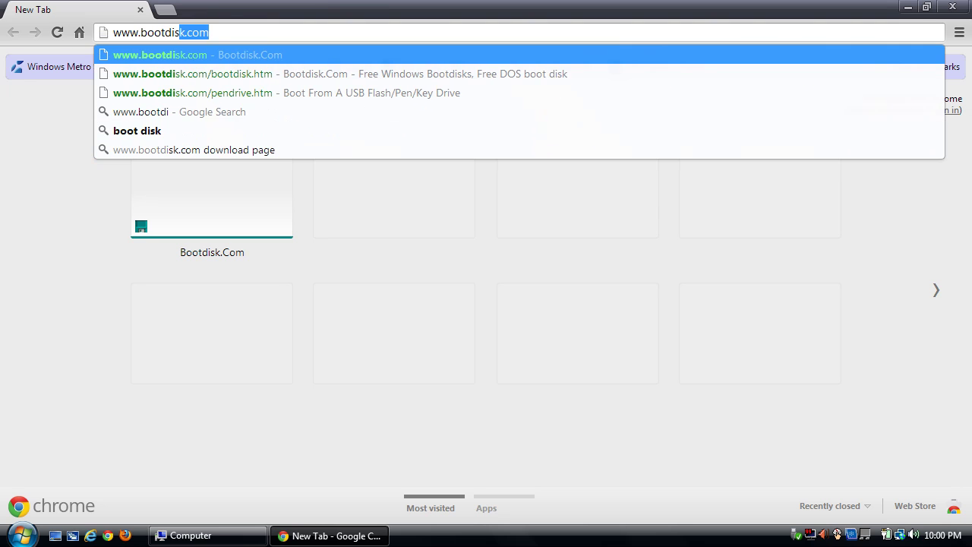
{"action": "type", "text": ".com"}
{"action": "key", "text": "Return"}
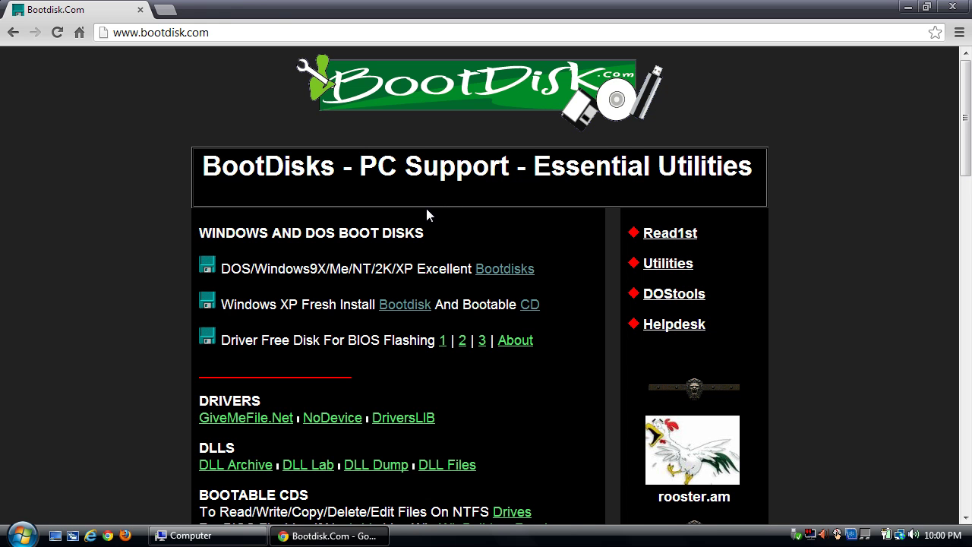
- Download the Windows 98 SE OEM boot disk from the site's DOS/Windows9X/Me/NT/2K/XP Bootdisks page
{"action": "left_click", "coordinate": [505, 269]}
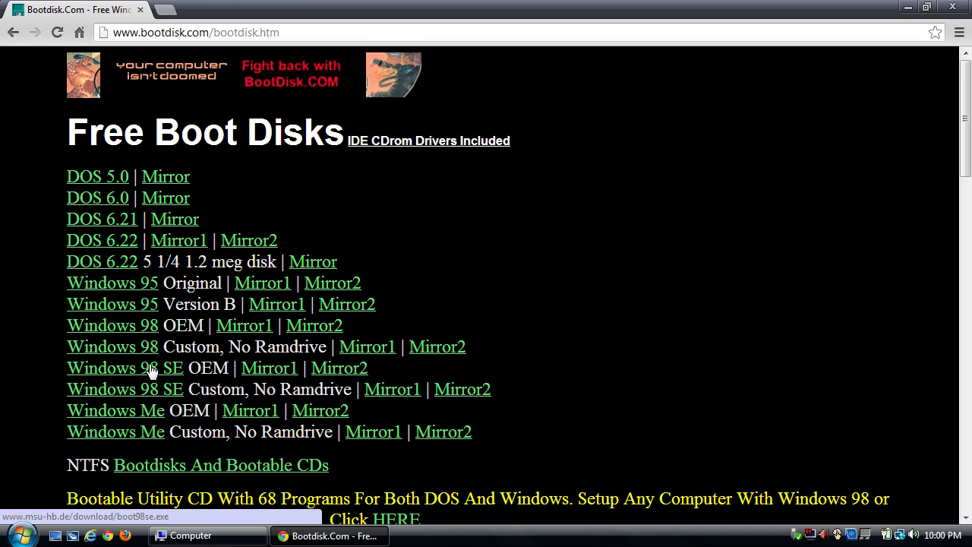
{"action": "left_click_drag", "start_coordinate": [185, 368], "coordinate": [234, 368]}
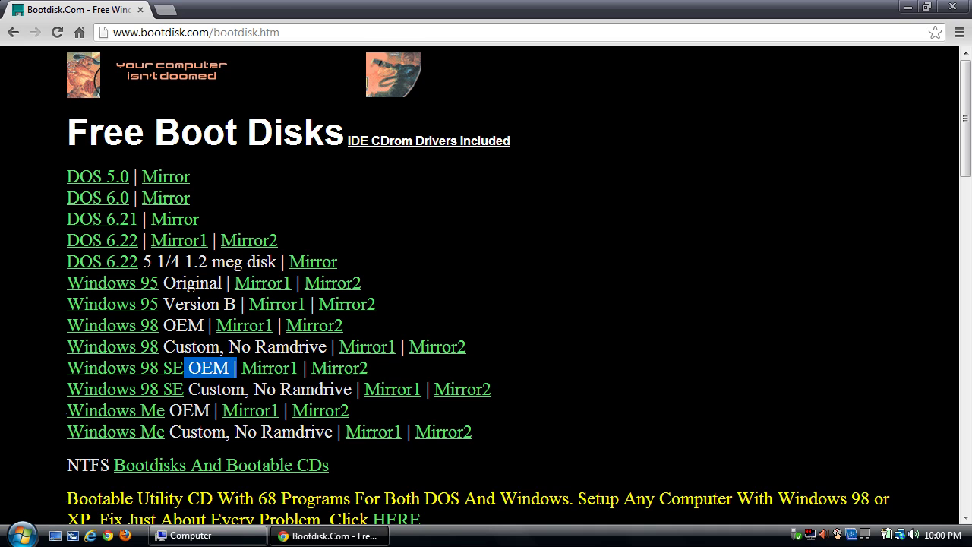
{"action": "left_click", "coordinate": [147, 369]}
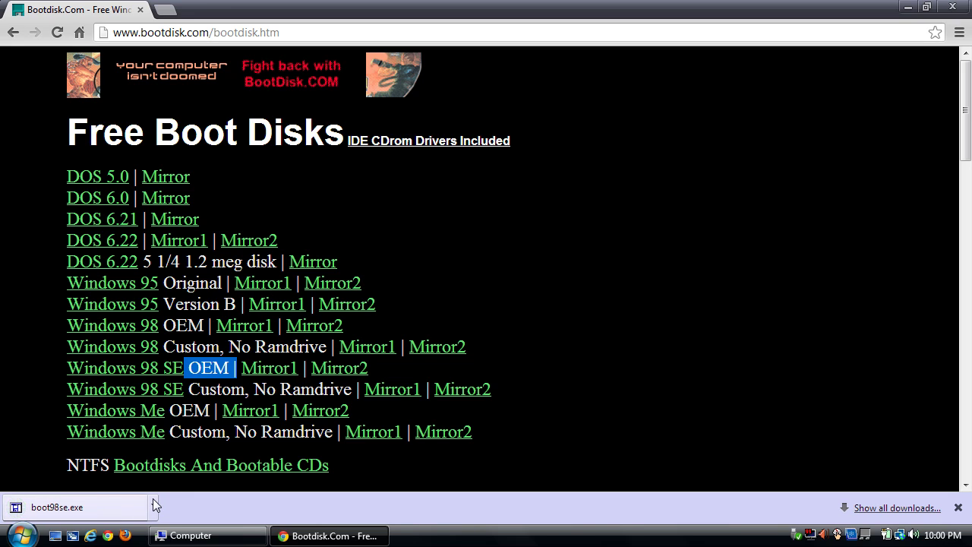
- Search the web for "hp usb disk storage format tool"
{"action": "key", "text": "ctrl+l"}
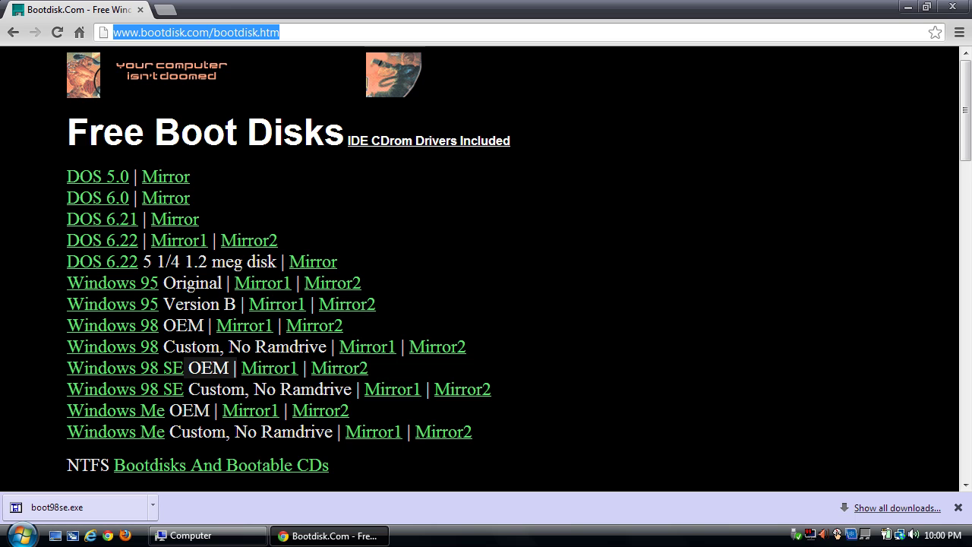
{"action": "type", "text": "hp"}
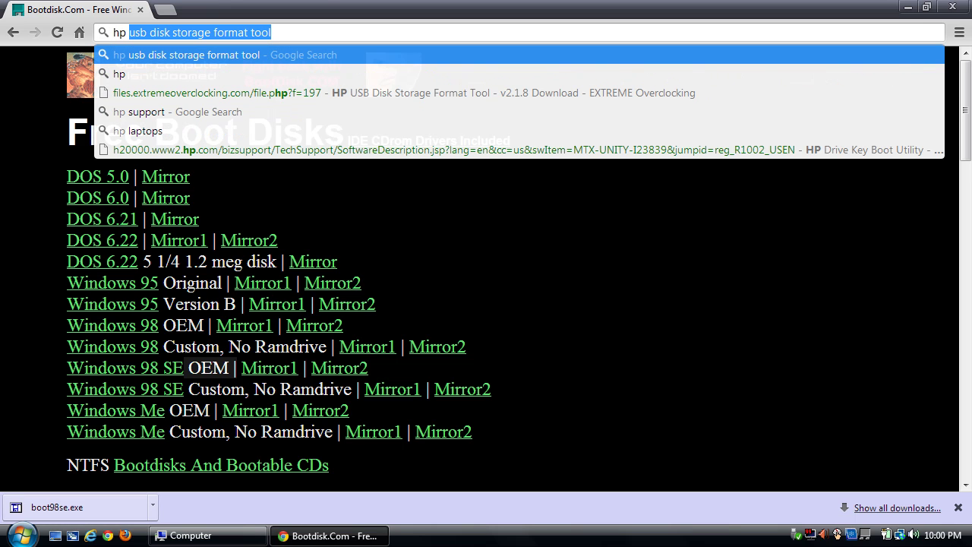
{"action": "type", "text": " us"}
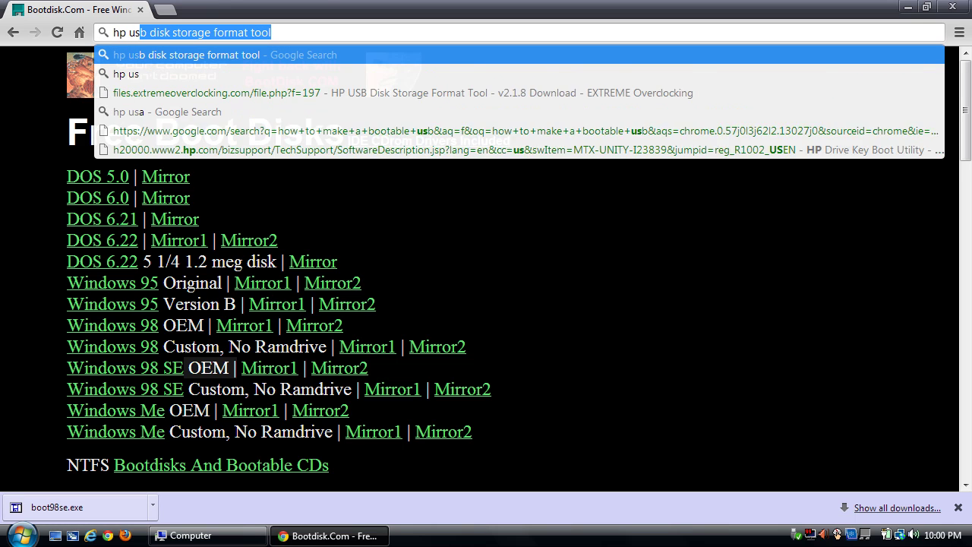
{"action": "type", "text": "b disk st"}
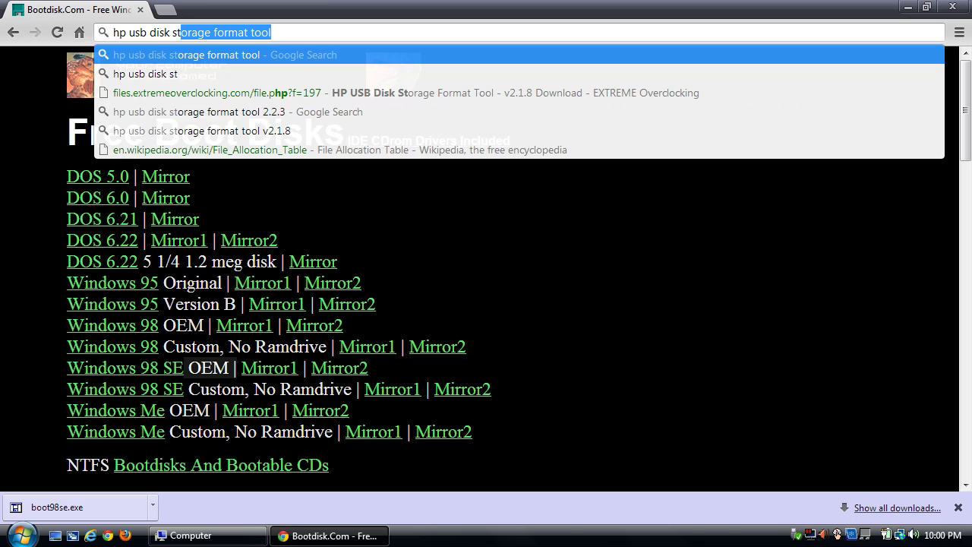
{"action": "type", "text": "orage format tool"}
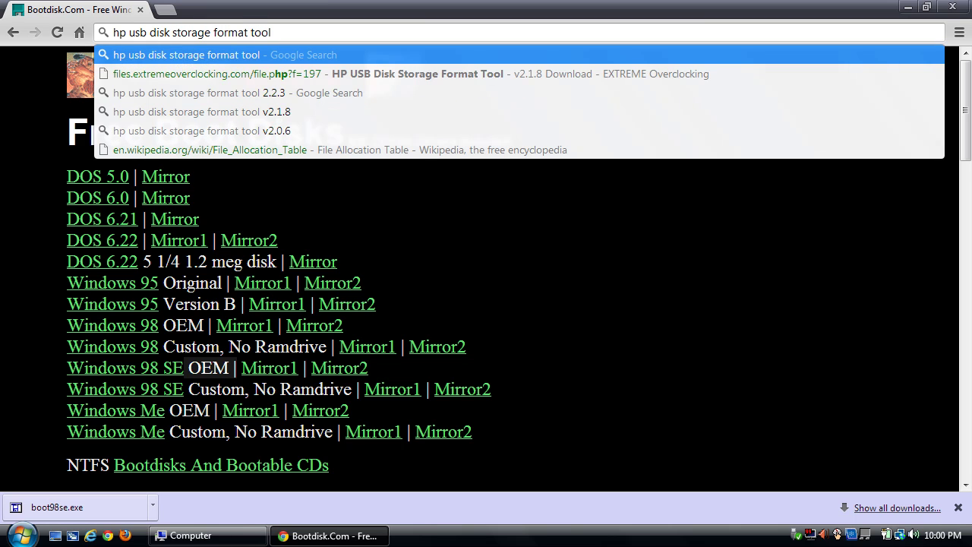
{"action": "key", "text": "Return"}
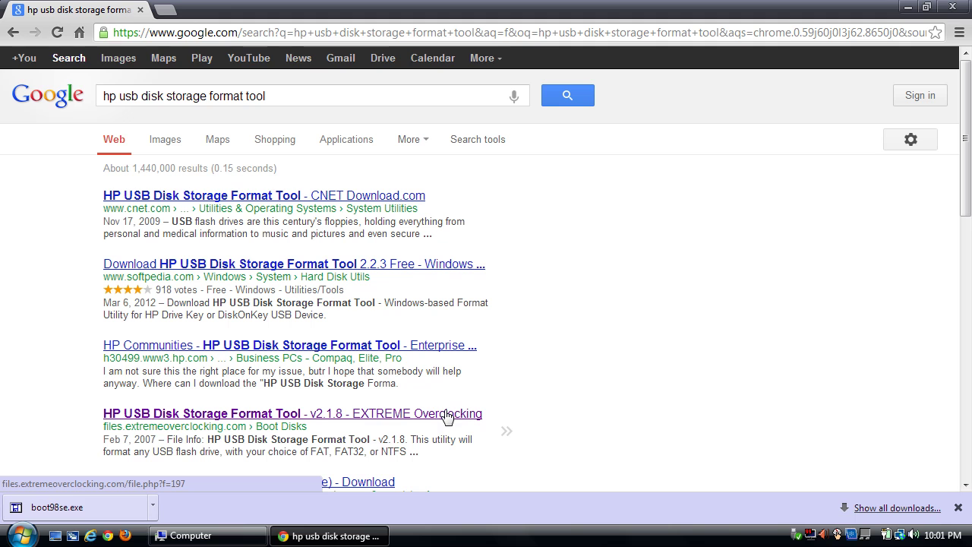
- Open the EXTREME Overclocking search result for HP USB Disk Storage Format Tool v2.1.8 and highlight the page title
{"action": "left_click", "coordinate": [235, 418]}
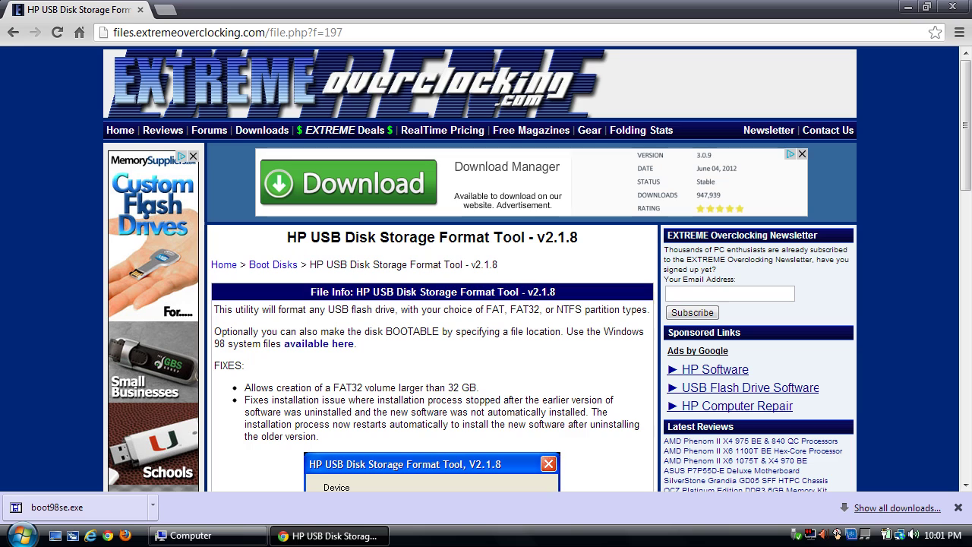
{"action": "left_click_drag", "start_coordinate": [329, 237], "coordinate": [540, 250]}
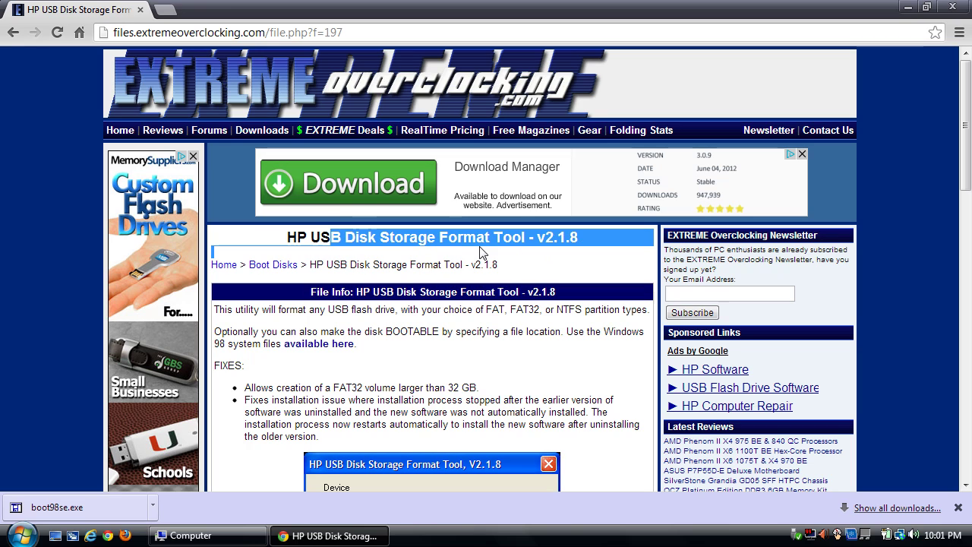
{"action": "left_click", "coordinate": [323, 253]}
{"action": "left_click_drag", "start_coordinate": [286, 237], "coordinate": [548, 259]}
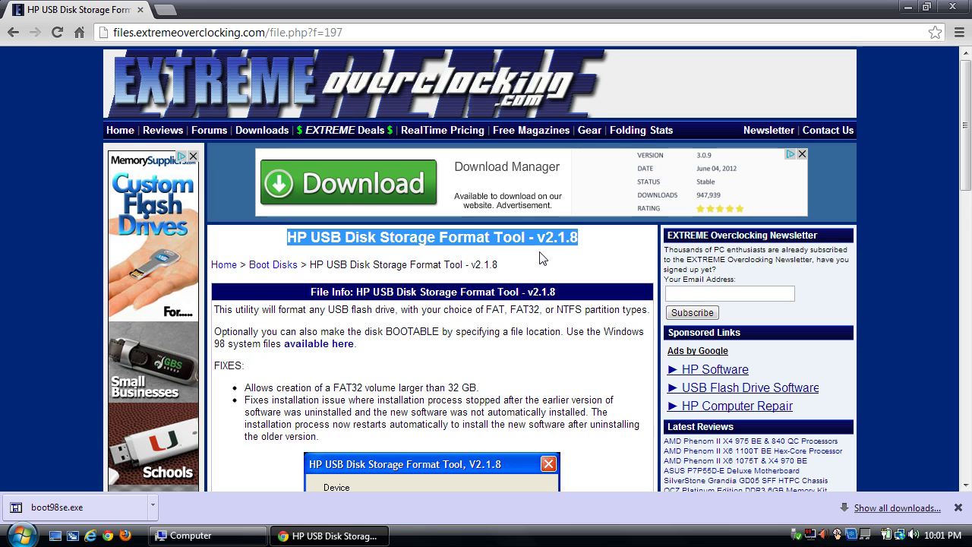
{"action": "left_click", "coordinate": [540, 258]}
- Download HP USB Disk Storage Format Tool v2.1.8 from the Primary Download Site and close the download pop-up window
{"action": "scroll", "coordinate": [481, 281], "scroll_direction": "down", "scroll_amount": 4}
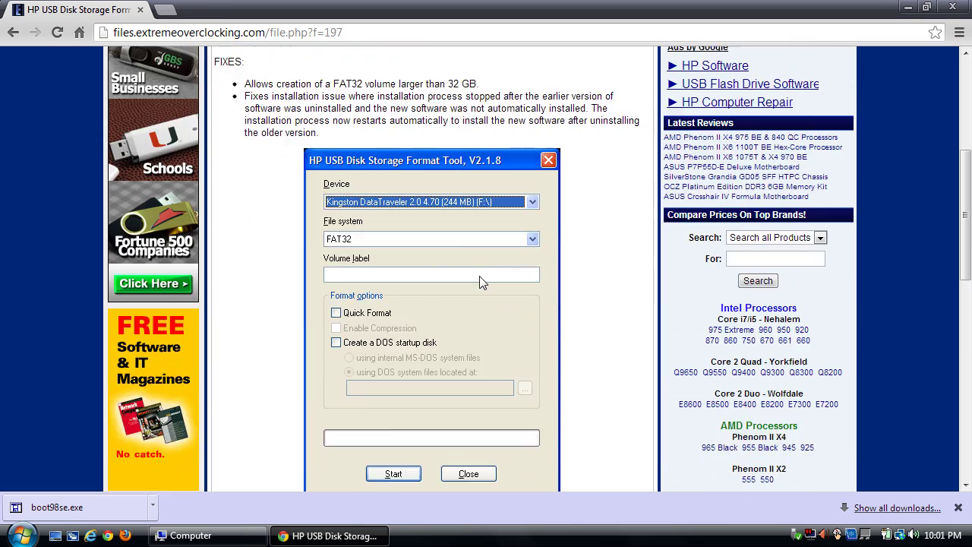
{"action": "scroll", "coordinate": [480, 281], "scroll_direction": "down", "scroll_amount": 1}
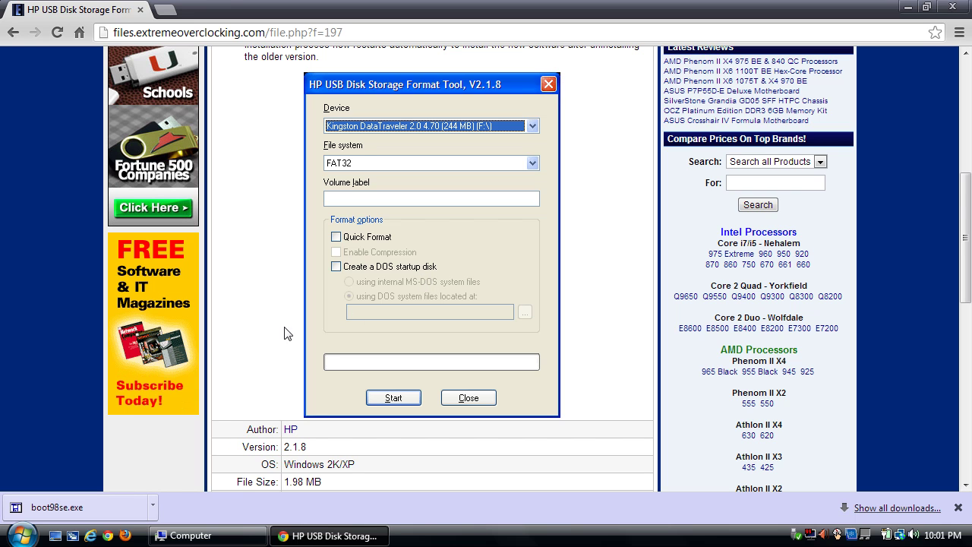
{"action": "scroll", "coordinate": [286, 332], "scroll_direction": "down", "scroll_amount": 4}
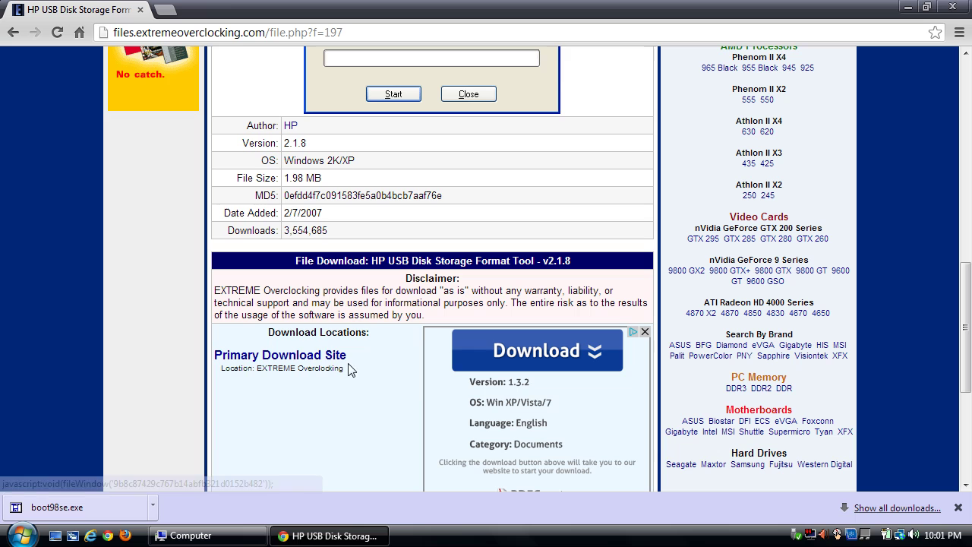
{"action": "left_click", "coordinate": [288, 355]}
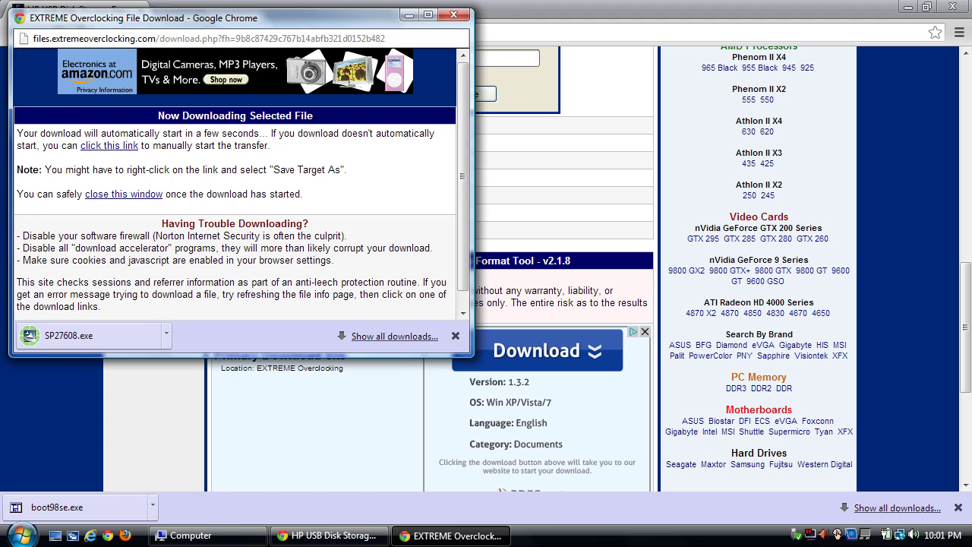
{"action": "left_click", "coordinate": [453, 16]}
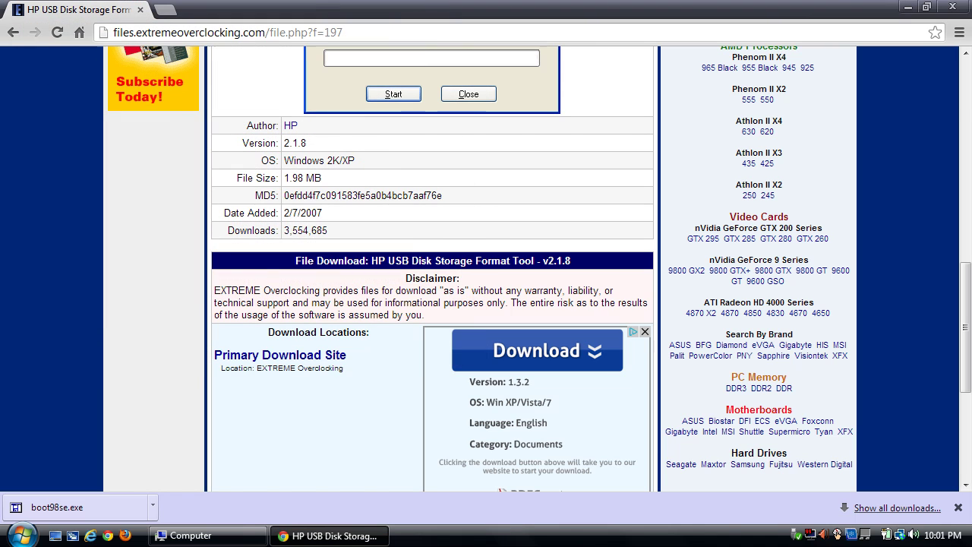
- Show the downloaded boot98se.exe in its Downloads folder and close the browser
{"action": "left_click", "coordinate": [152, 505]}
{"action": "left_click", "coordinate": [192, 465]}
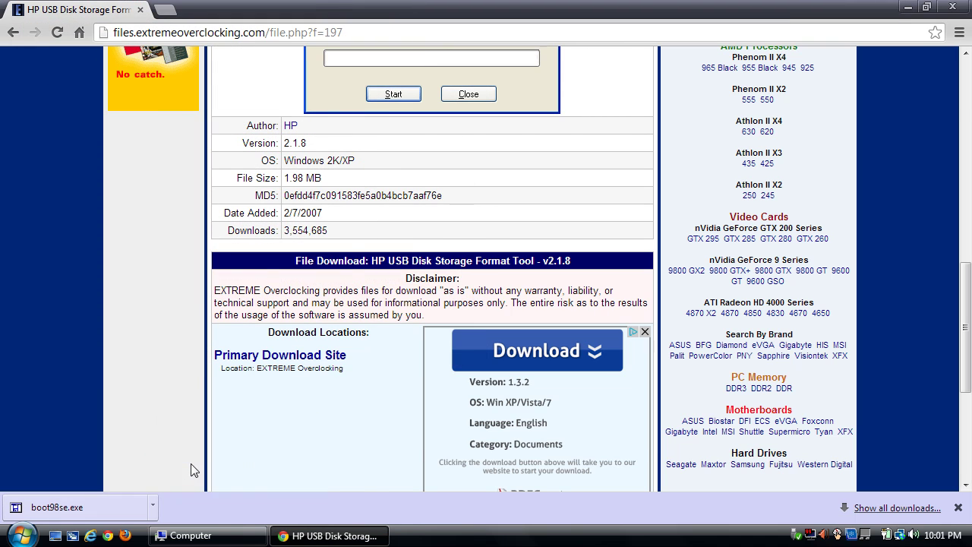
{"action": "left_click", "coordinate": [968, 8]}
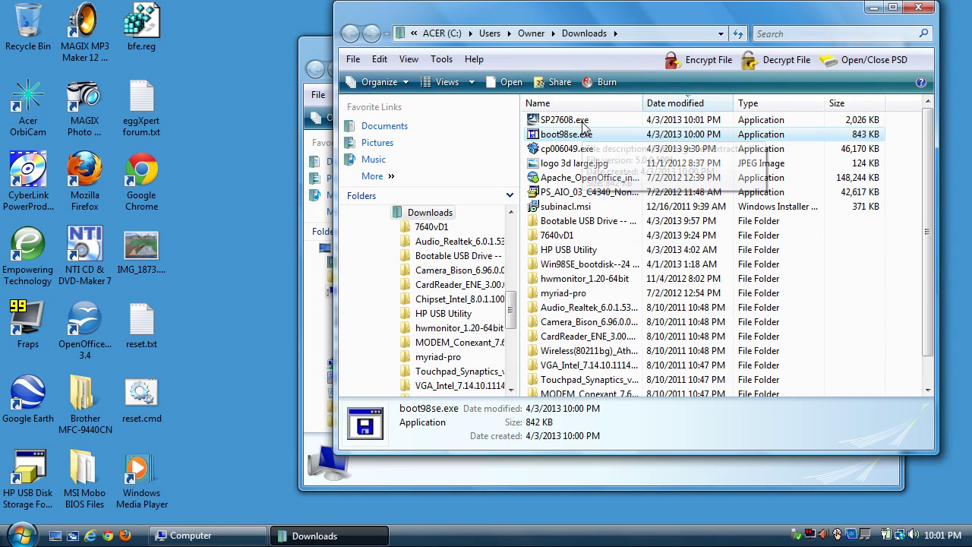
- Move boot98se.exe and SP27608.exe into the "Bootable USB Drive -- Files" folder, replacing the existing copies
{"action": "left_click", "coordinate": [583, 120], "text": "ctrl"}
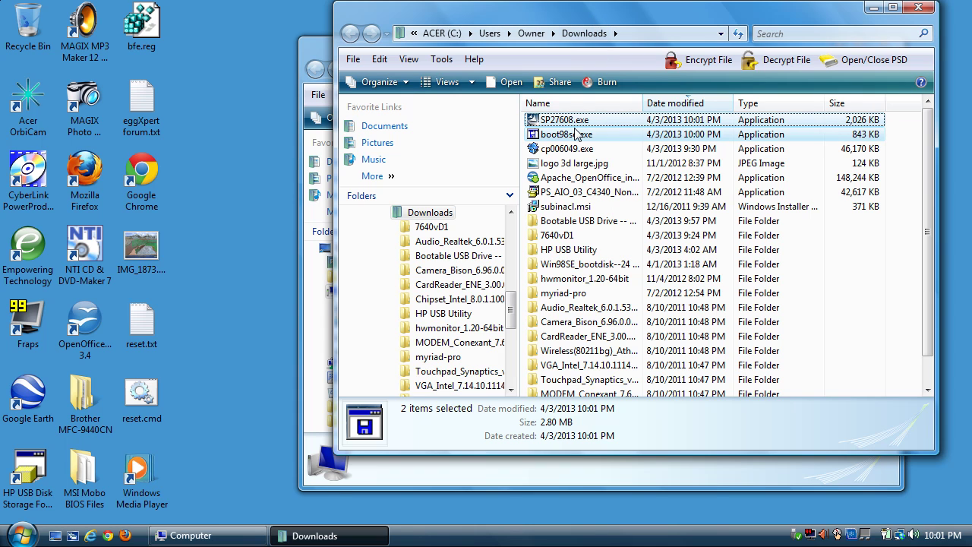
{"action": "left_click_drag", "start_coordinate": [576, 133], "coordinate": [586, 221]}
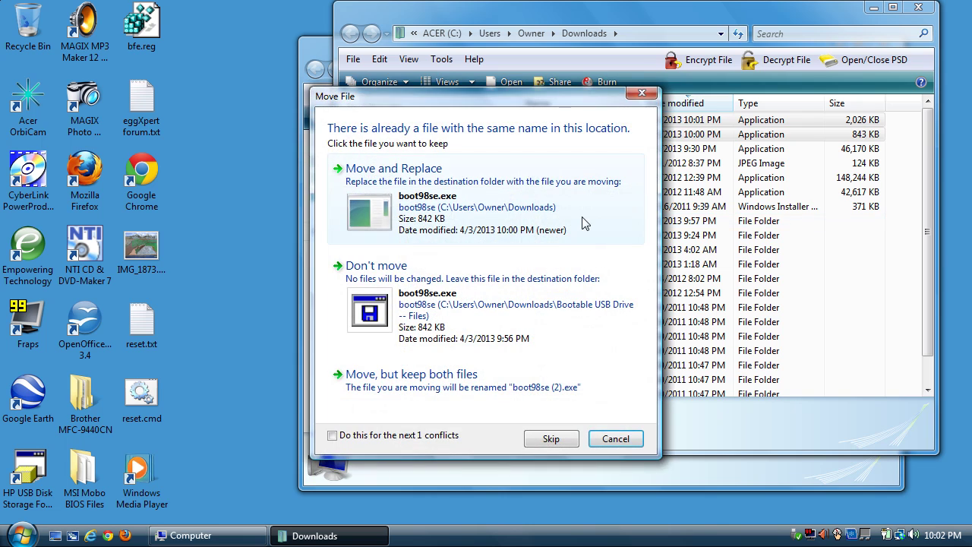
{"action": "left_click", "coordinate": [495, 218]}
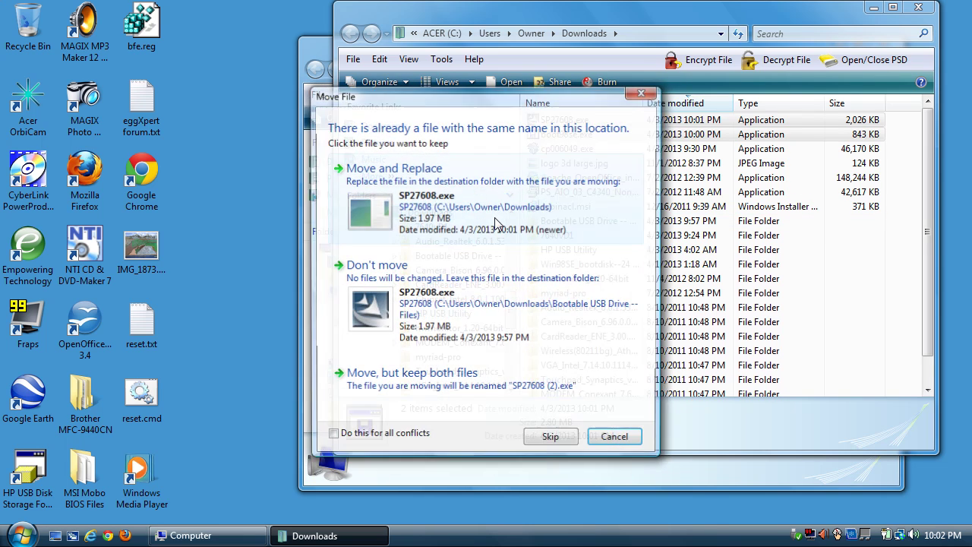
{"action": "left_click", "coordinate": [495, 219]}
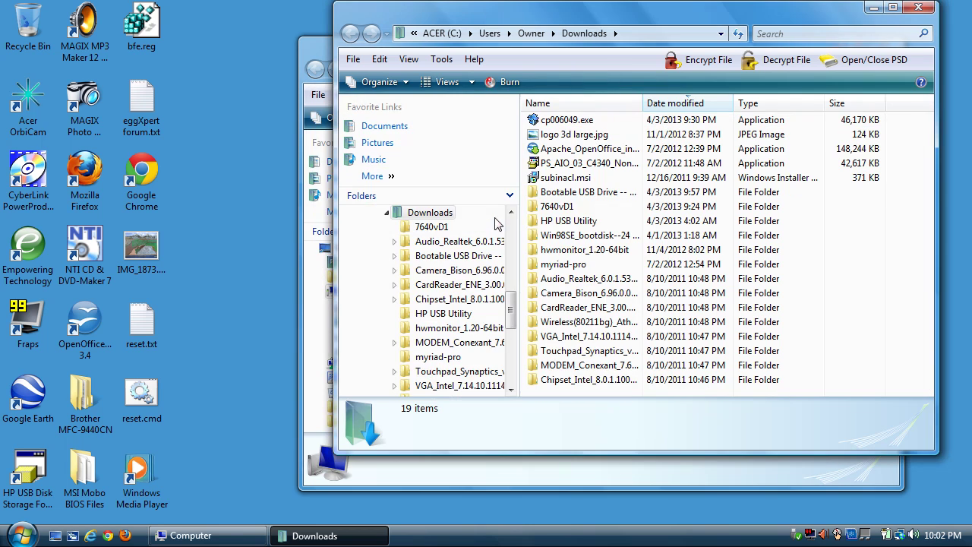
- Open the "Bootable USB Drive -- Files" folder and inspect boot98se.exe, SP27608.exe and Win98SE_bootdisk.iso
{"action": "double_click", "coordinate": [566, 195]}
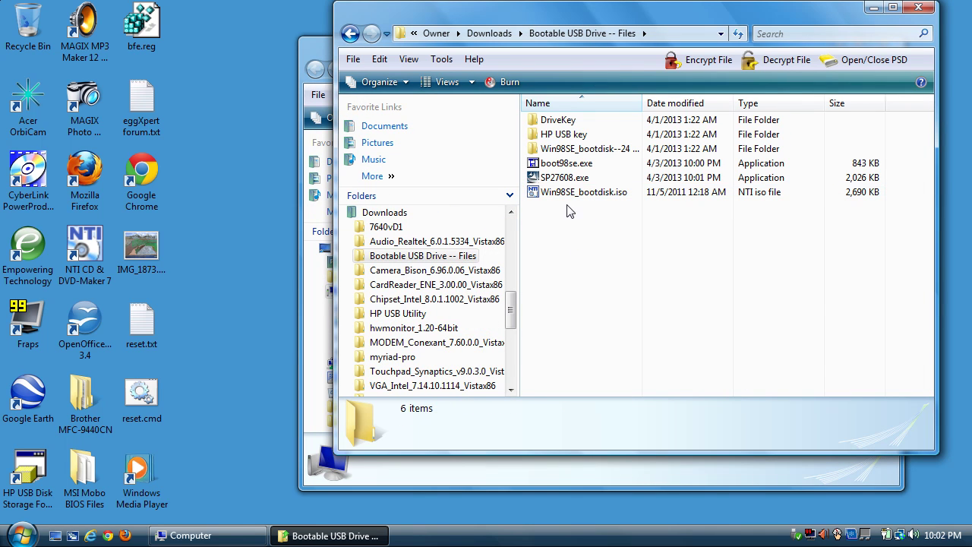
{"action": "left_click", "coordinate": [568, 166]}
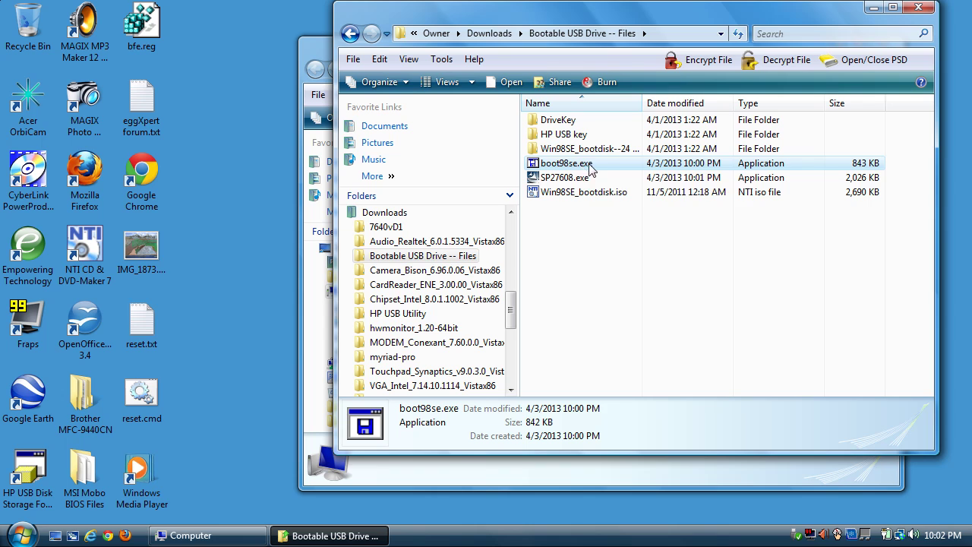
{"action": "left_click", "coordinate": [547, 179]}
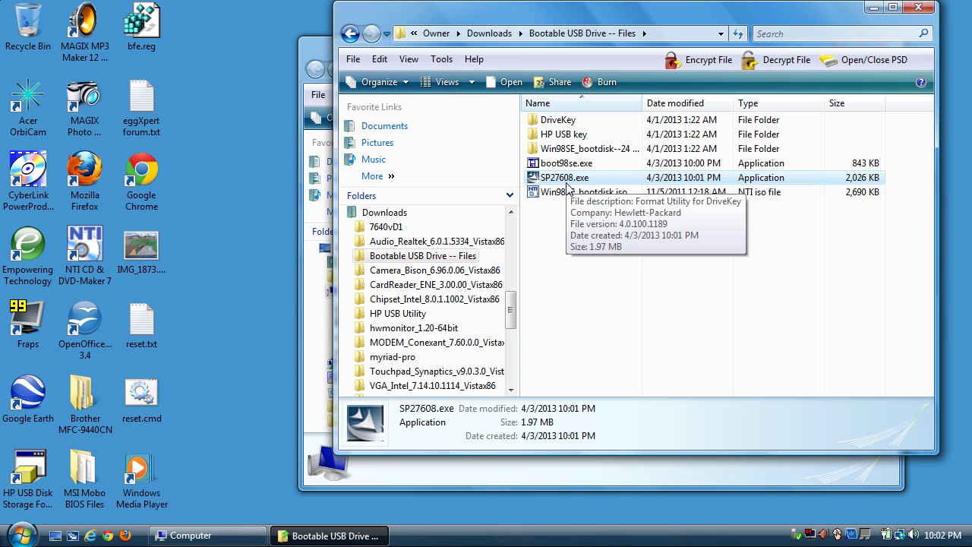
{"action": "left_click", "coordinate": [571, 196]}
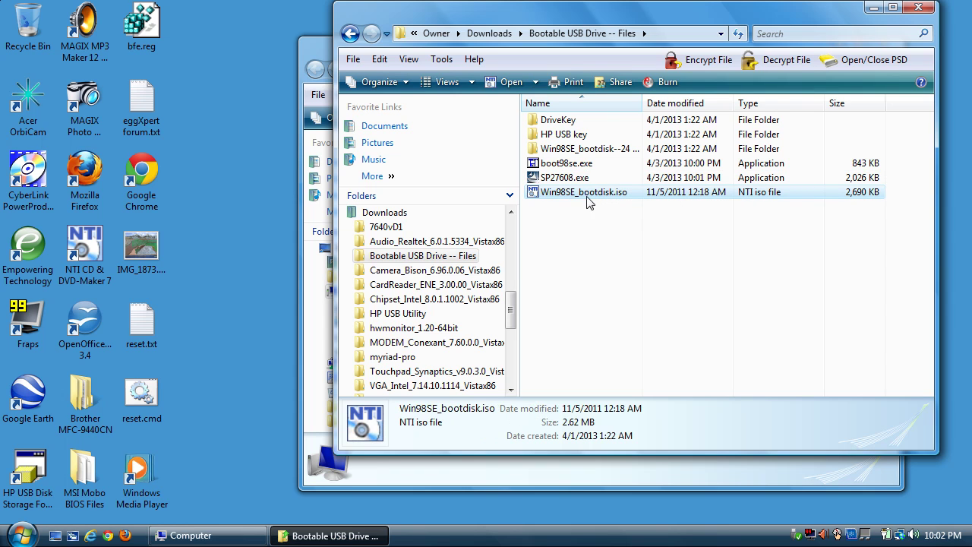
- View the whole file list of the "Win98SE_bootdisk--24 Files" folder in an enlarged window, and return to "Bootable USB Drive -- Files"
{"action": "double_click", "coordinate": [574, 148]}
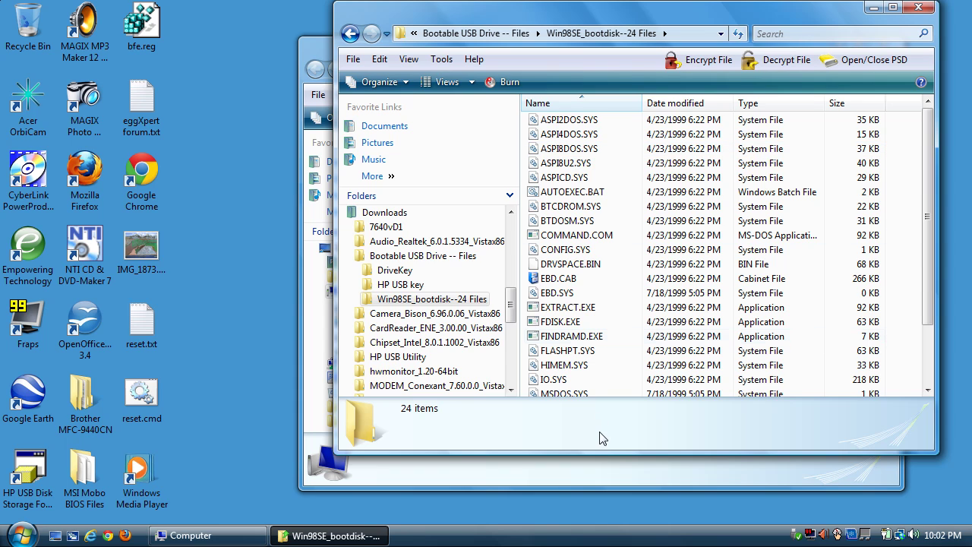
{"action": "left_click_drag", "start_coordinate": [601, 454], "coordinate": [594, 523]}
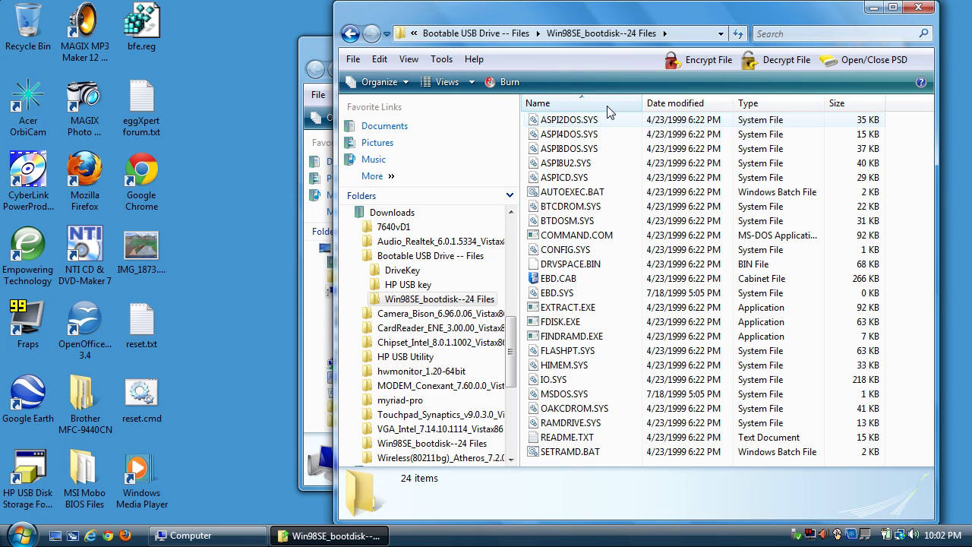
{"action": "left_click", "coordinate": [478, 34]}
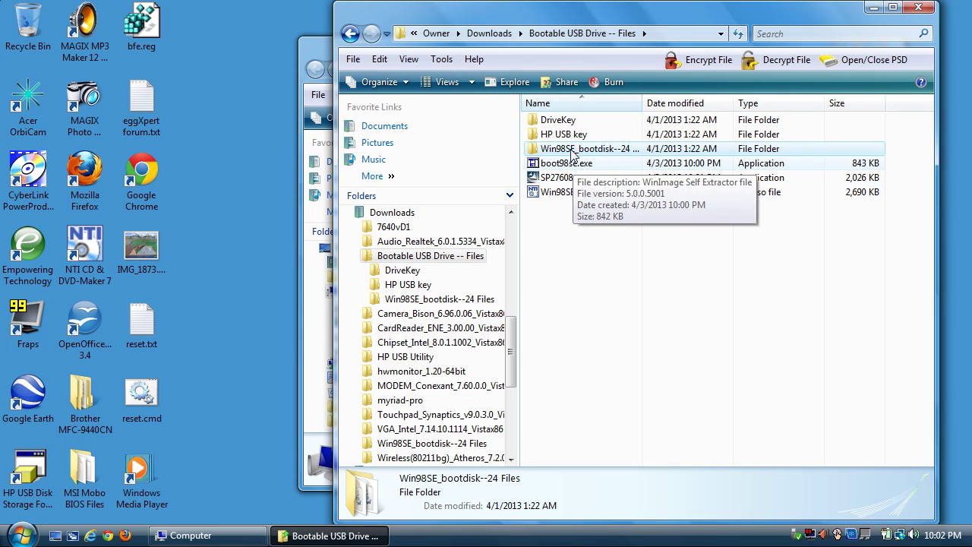
- Inspect SP27608.exe and the HPUSBFW.EXE program inside the DriveKey folder
{"action": "left_click", "coordinate": [570, 179]}
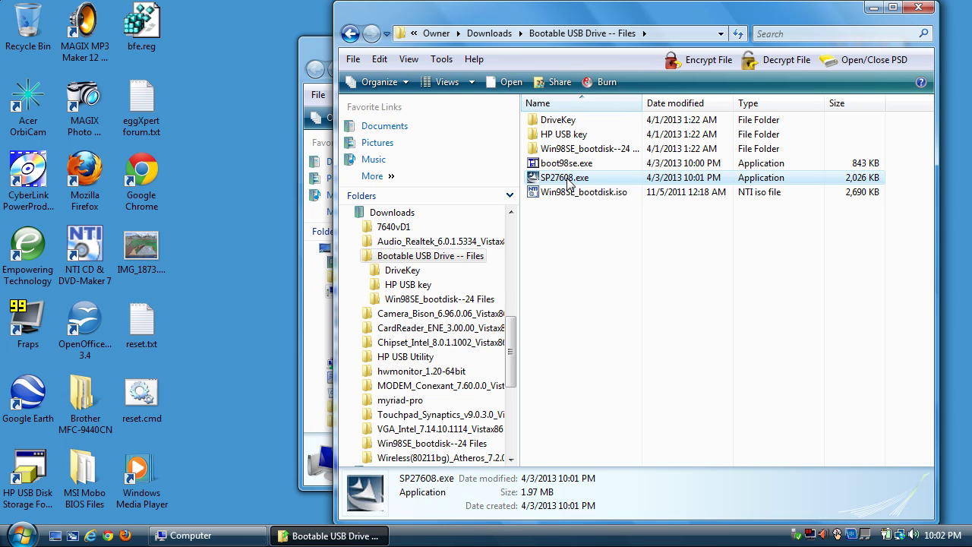
{"action": "double_click", "coordinate": [562, 121]}
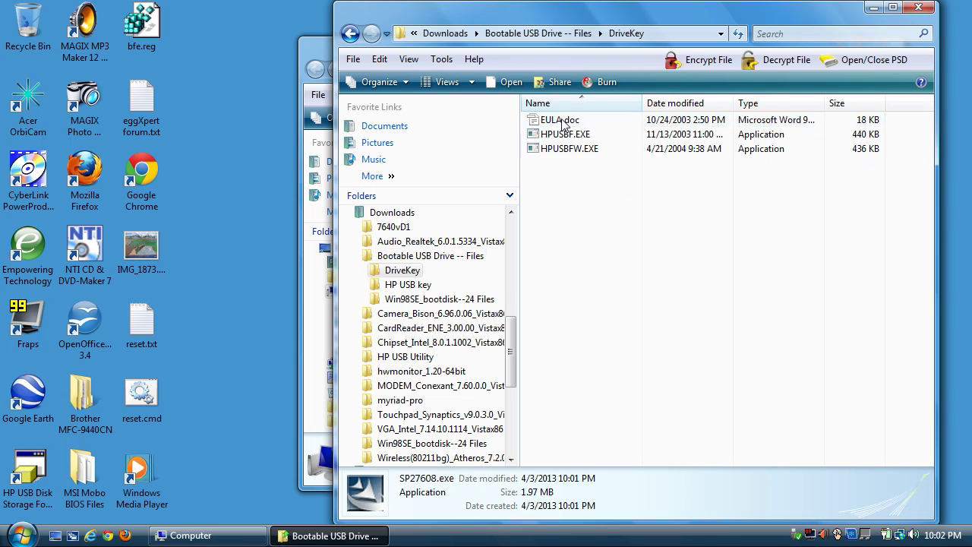
{"action": "left_click", "coordinate": [599, 151]}
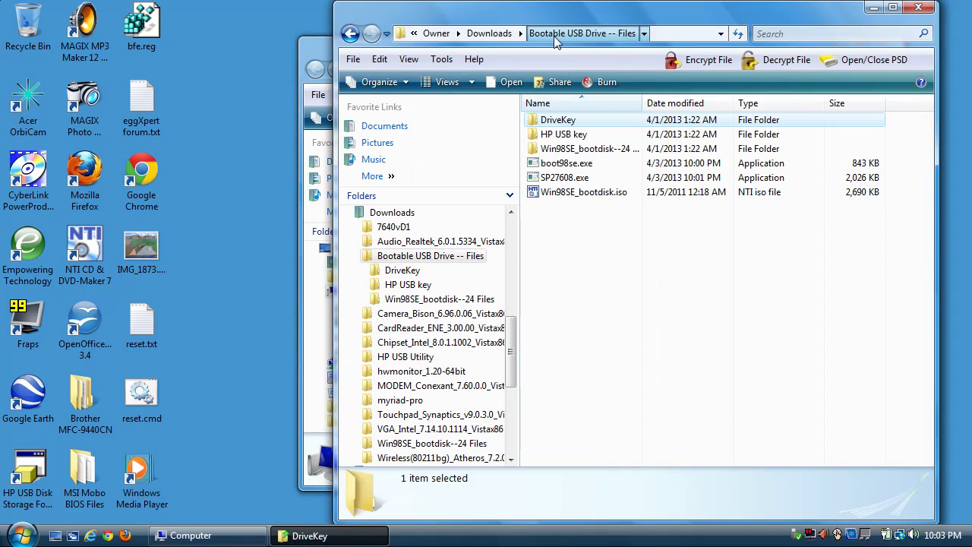
- Run SP27608.exe from the "Bootable USB Drive -- Files" folder and accept the HP Windows Format Utility license agreement
{"action": "double_click", "coordinate": [566, 179]}
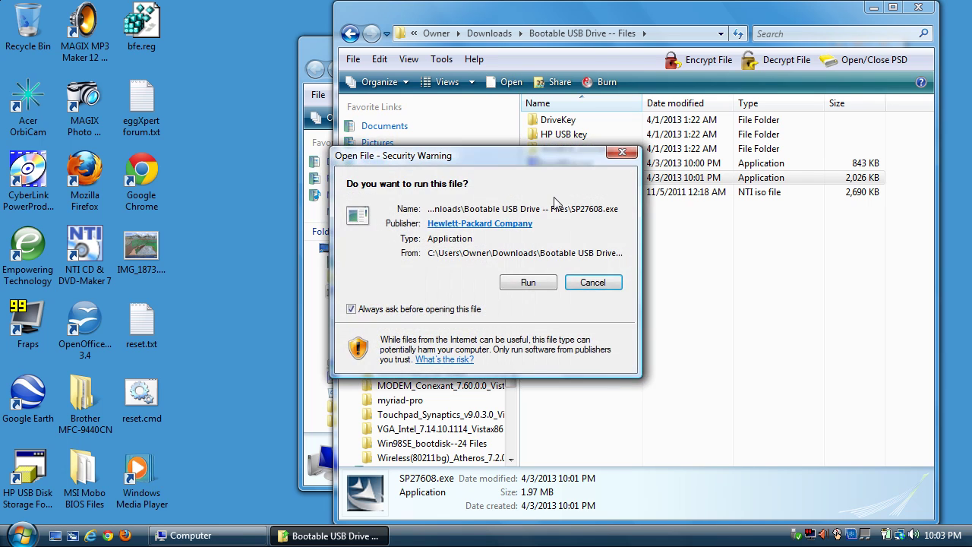
{"action": "left_click", "coordinate": [528, 282]}
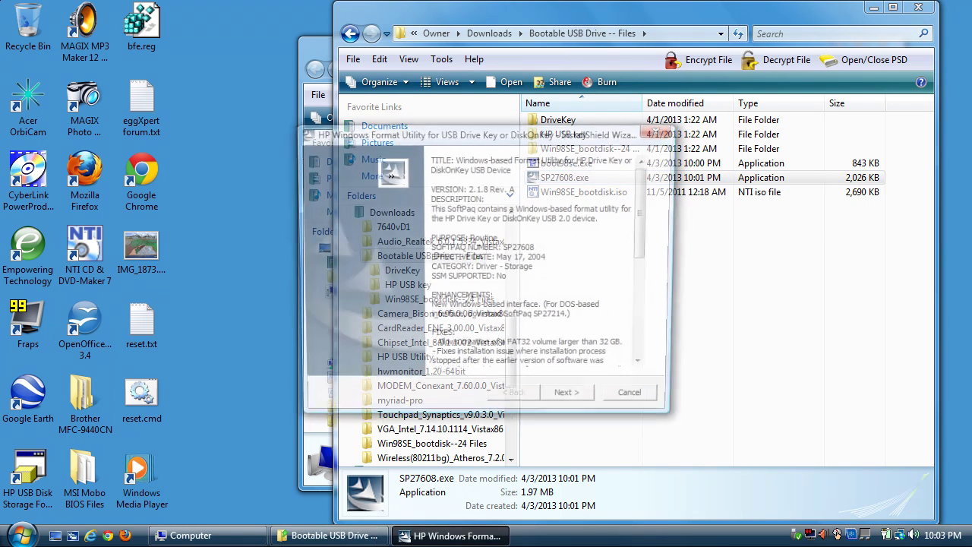
{"action": "left_click", "coordinate": [586, 403]}
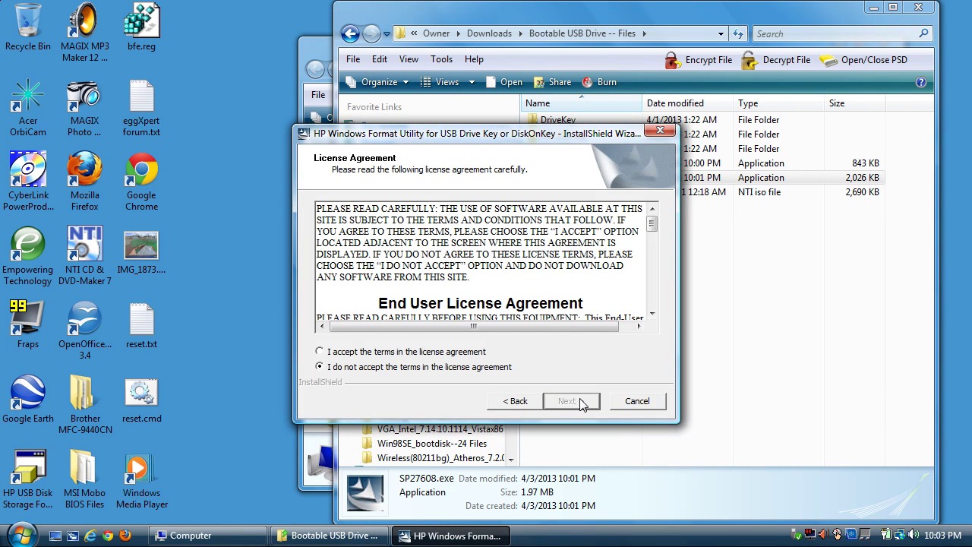
{"action": "left_click", "coordinate": [352, 350]}
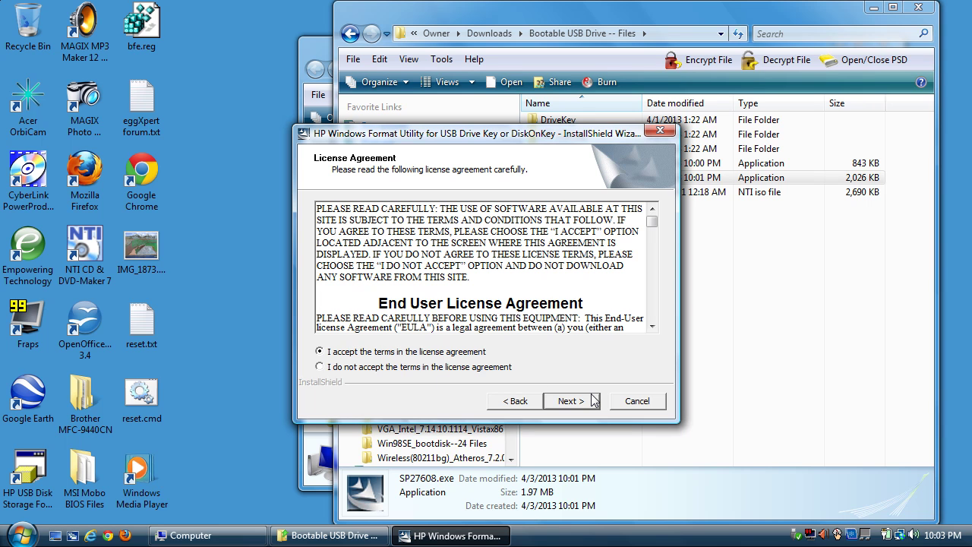
{"action": "left_click", "coordinate": [592, 402]}
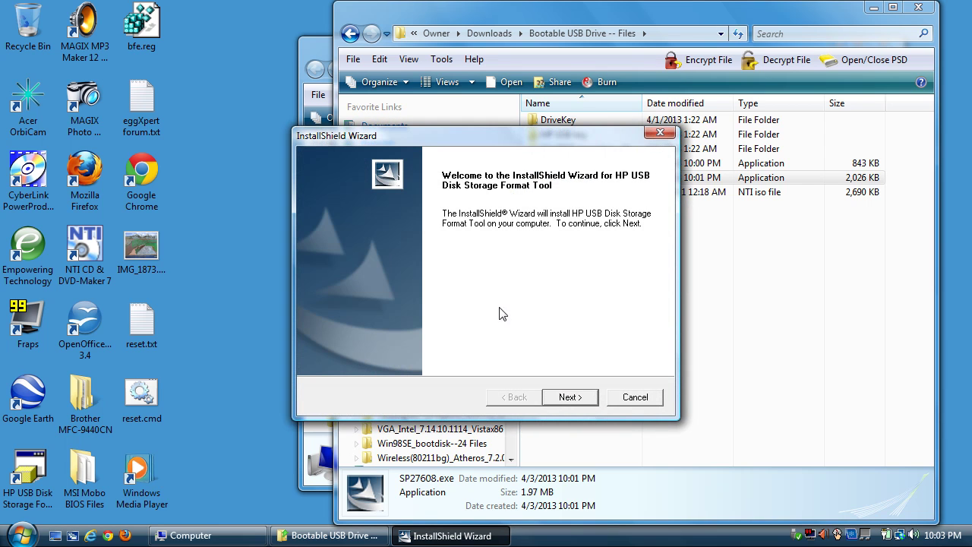
- Install the HP USB Disk Storage Format Tool with the wizard's default settings and finish the setup
{"action": "left_click", "coordinate": [567, 393]}
{"action": "left_click", "coordinate": [570, 397]}
{"action": "left_click", "coordinate": [570, 397]}
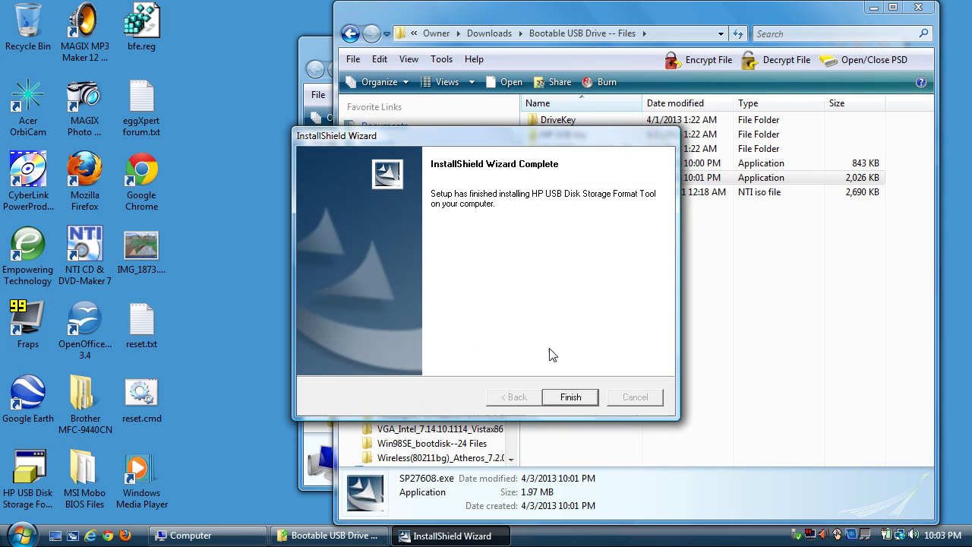
{"action": "left_click", "coordinate": [571, 398]}
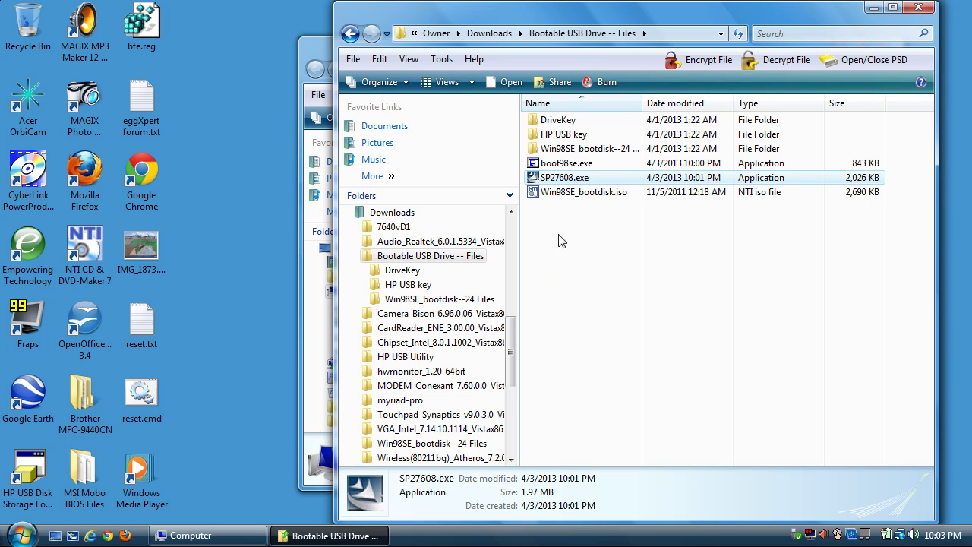
- Run boot98se.exe to write the Windows 98 SE boot disk to the floppy in drive A:, and display the floppy's contents
{"action": "left_click", "coordinate": [553, 165]}
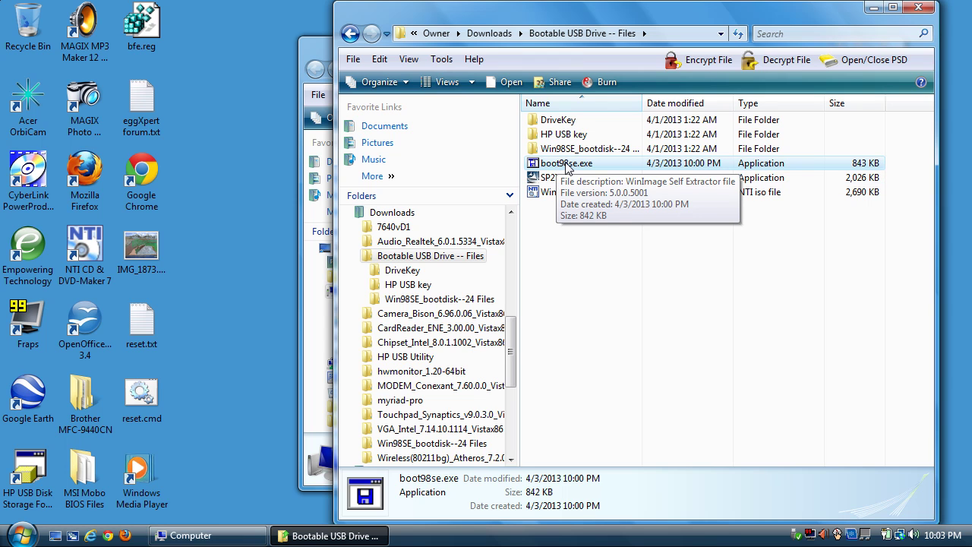
{"action": "double_click", "coordinate": [566, 164]}
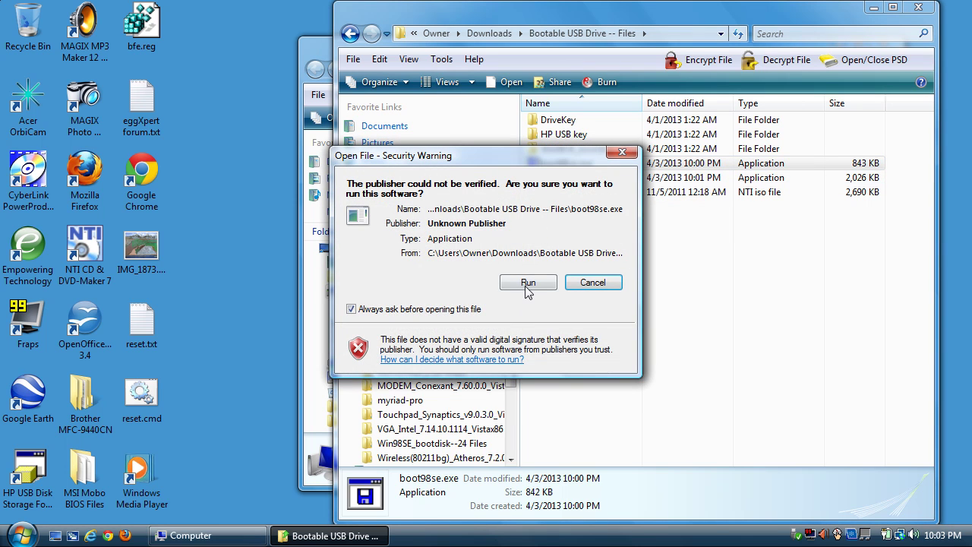
{"action": "left_click", "coordinate": [526, 287]}
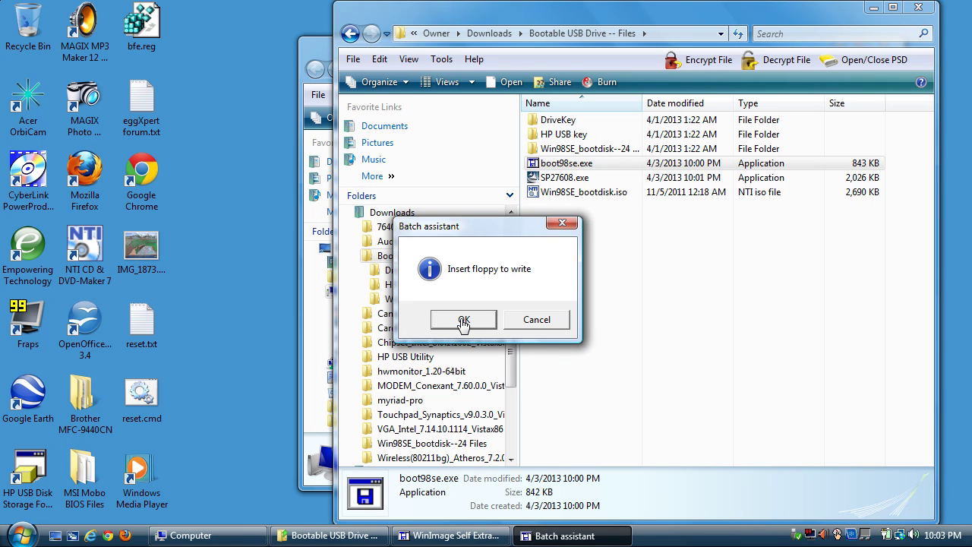
{"action": "left_click", "coordinate": [463, 320]}
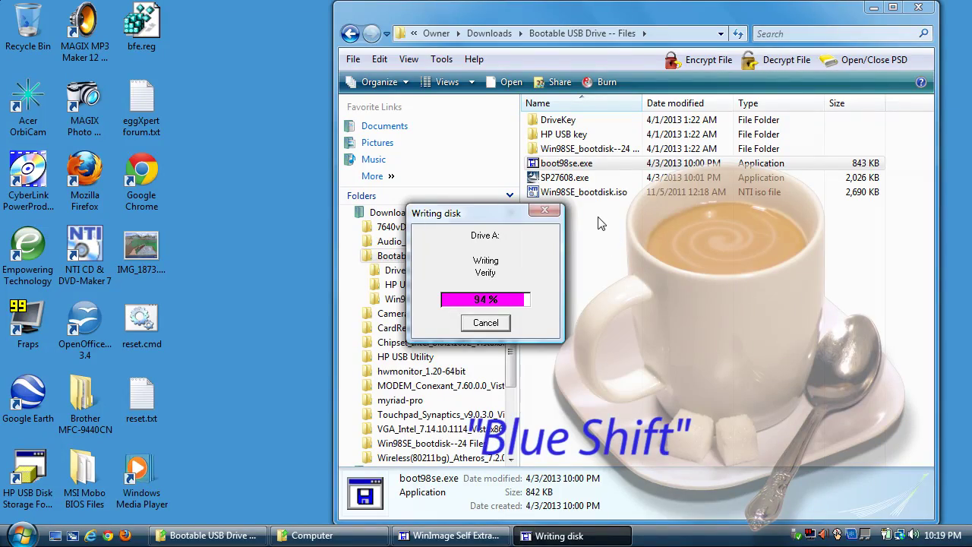
{"action": "left_click_drag", "start_coordinate": [493, 213], "coordinate": [544, 237]}
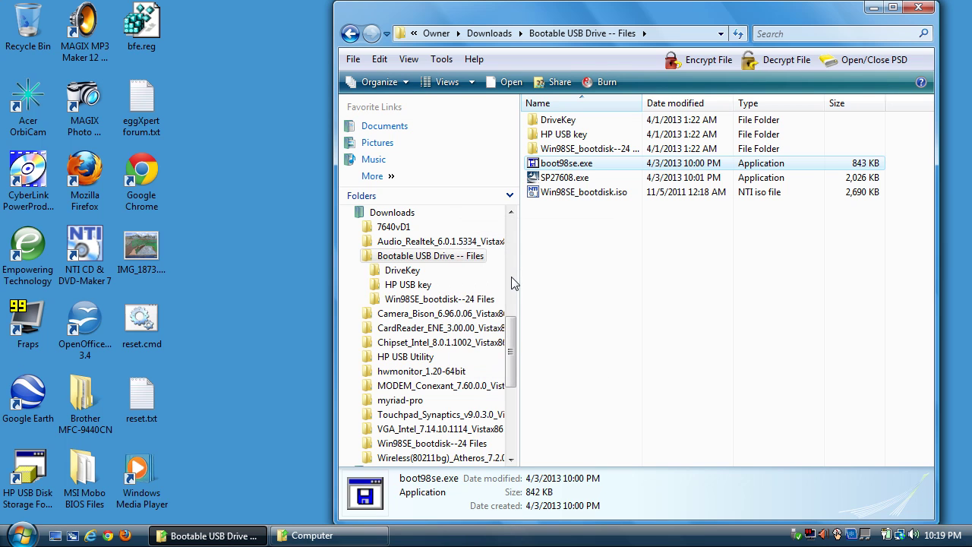
{"action": "left_click", "coordinate": [317, 534]}
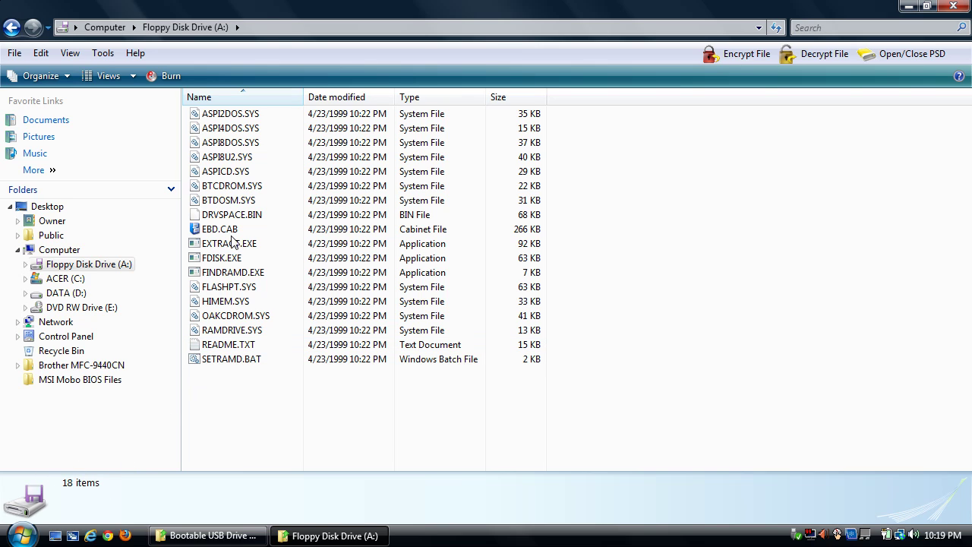
{"action": "left_click", "coordinate": [42, 76]}
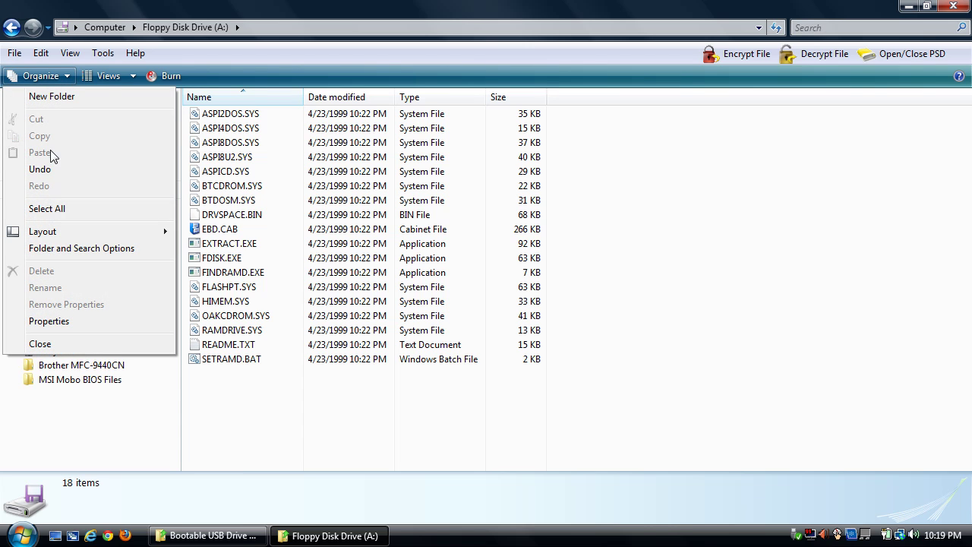
{"action": "left_click", "coordinate": [64, 249]}
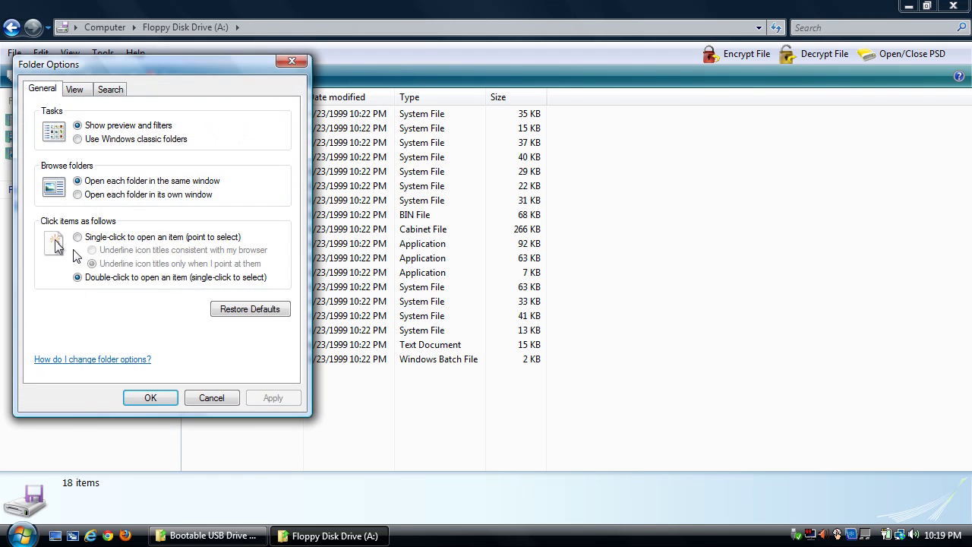
{"action": "left_click", "coordinate": [201, 398]}
- Set the folder options to show hidden files and folders and stop hiding protected operating system files
{"action": "left_click", "coordinate": [110, 53]}
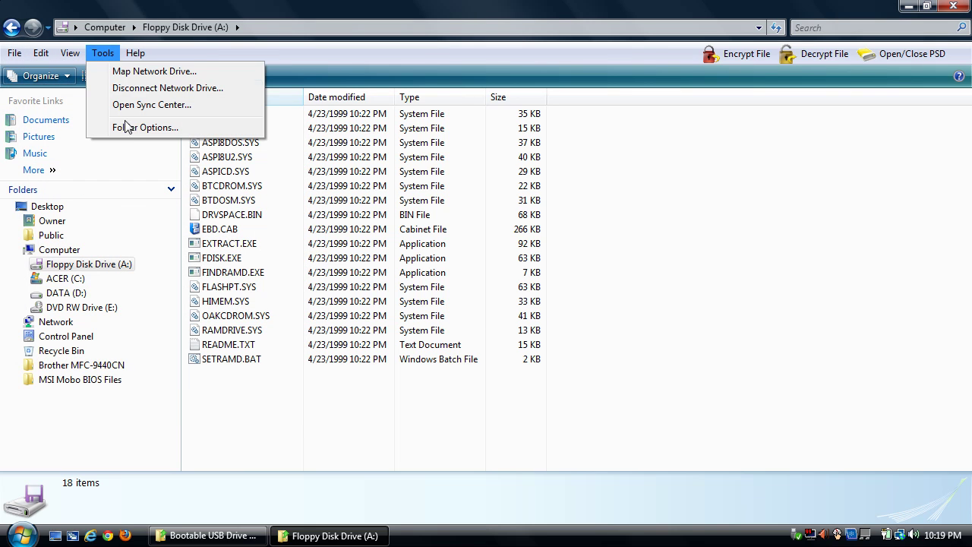
{"action": "left_click", "coordinate": [155, 129]}
{"action": "left_click", "coordinate": [75, 89]}
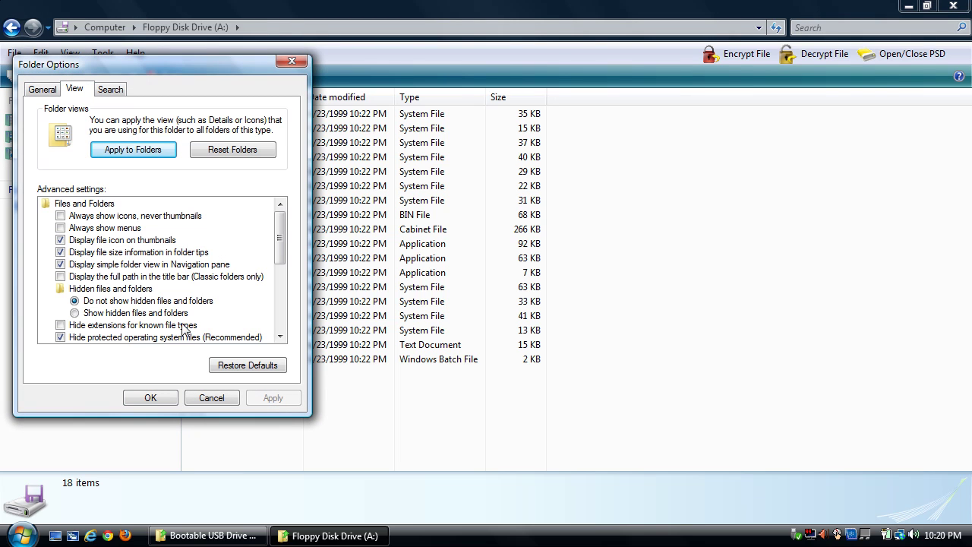
{"action": "left_click", "coordinate": [79, 316]}
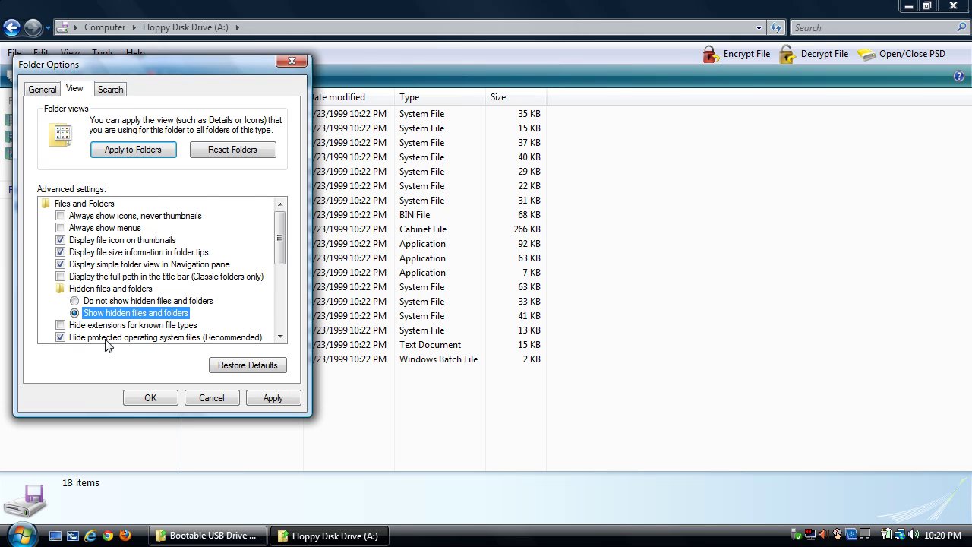
{"action": "left_click", "coordinate": [61, 338]}
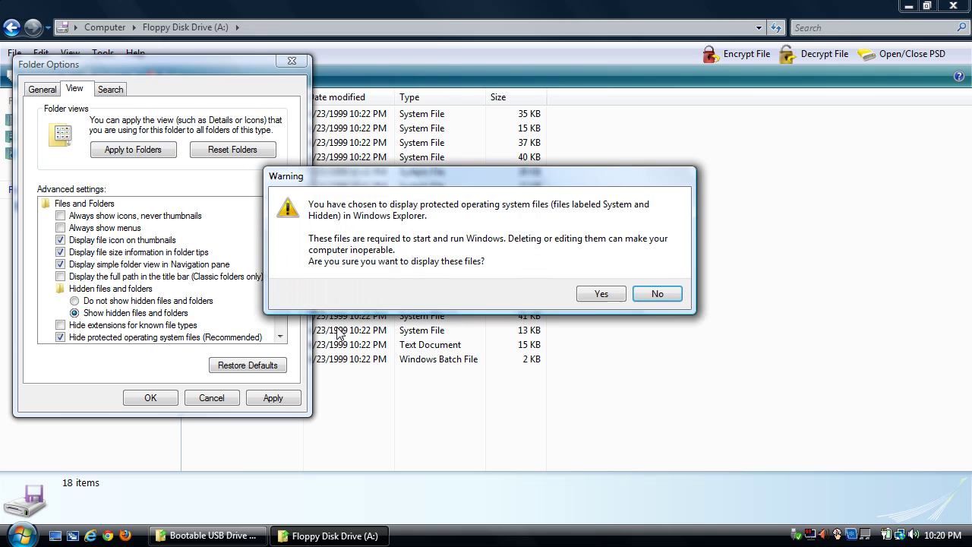
{"action": "left_click", "coordinate": [601, 294]}
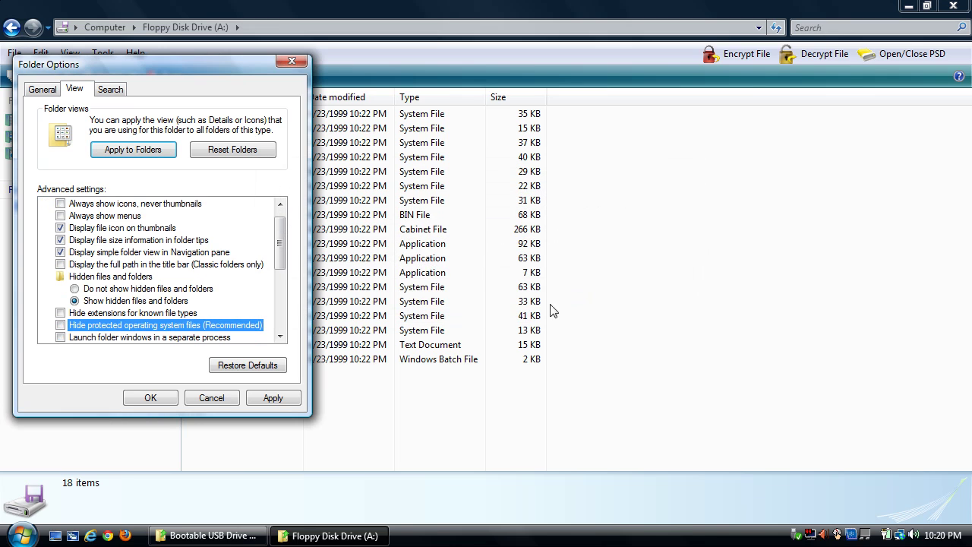
{"action": "left_click", "coordinate": [162, 397]}
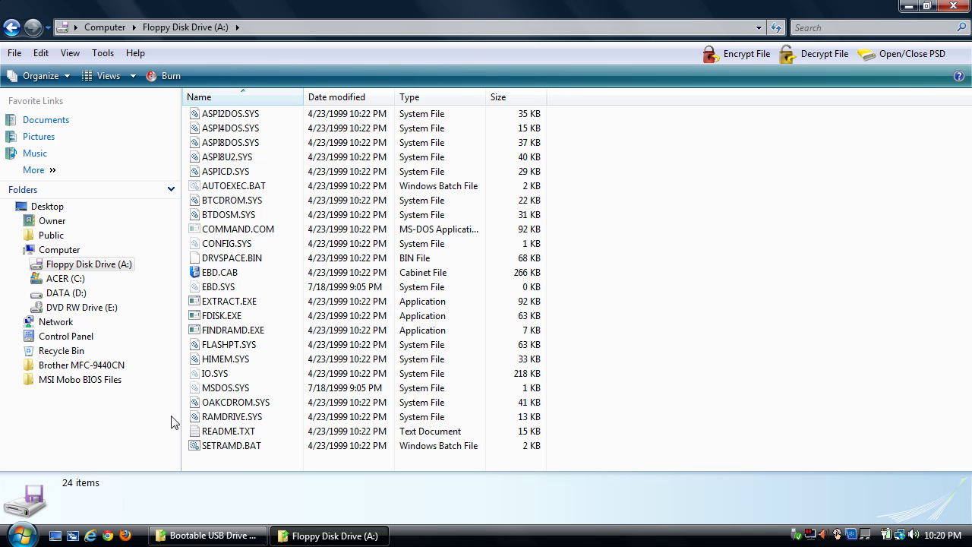
- Return to the Computer overview, dismiss the AutoPlay prompts for USB drive G:, and minimize the window to reveal the DriveKey folder
{"action": "left_click", "coordinate": [105, 28]}
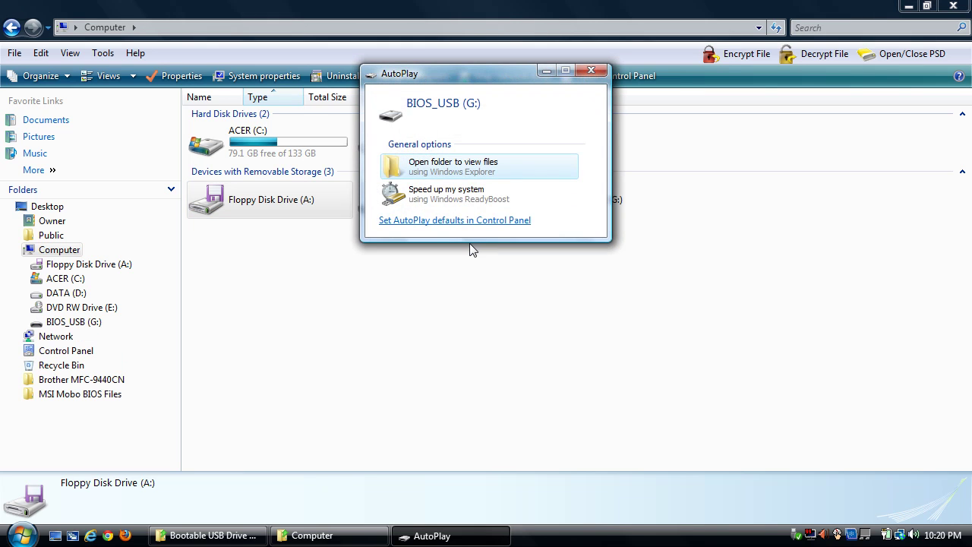
{"action": "left_click", "coordinate": [589, 72]}
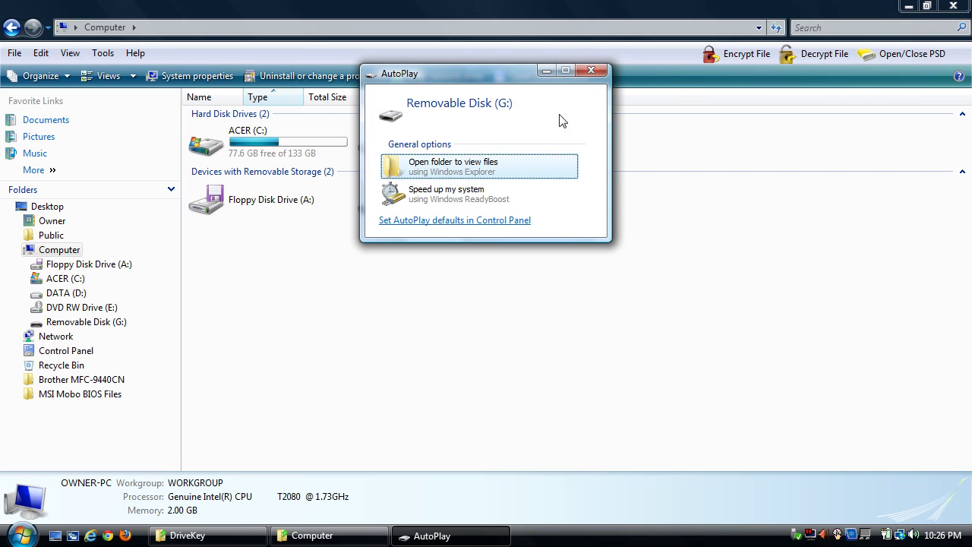
{"action": "left_click", "coordinate": [592, 71]}
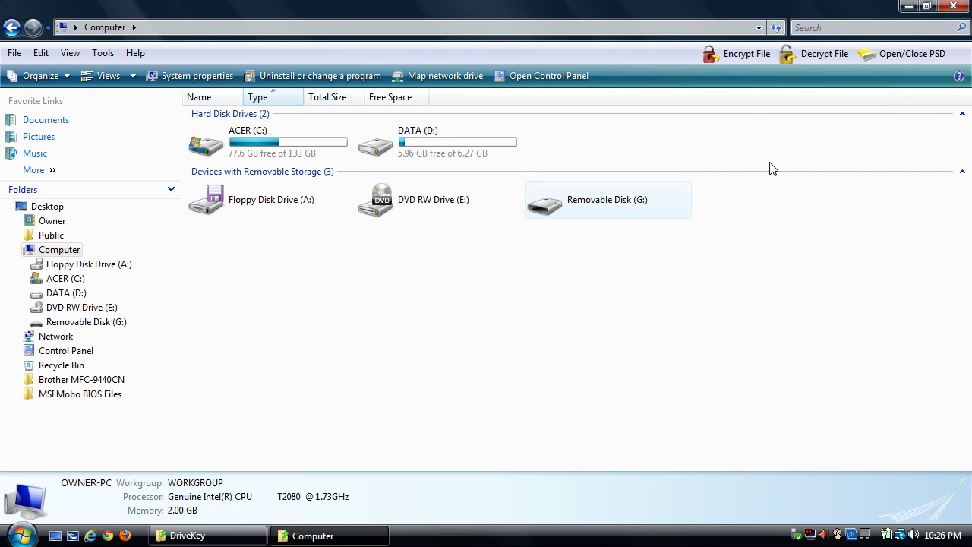
{"action": "left_click", "coordinate": [909, 7]}
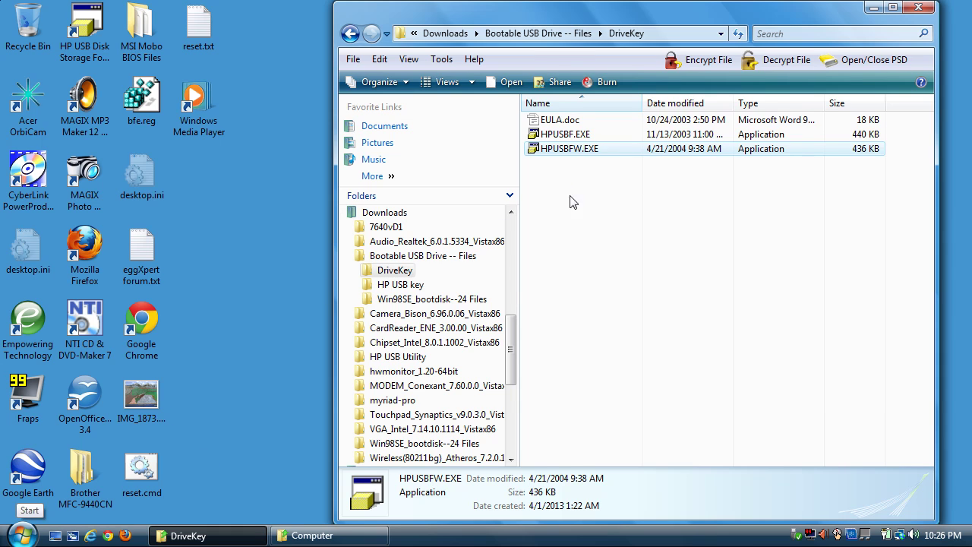
- Open the Win98SE_bootdisk--24 Files folder and launch the HP USB Disk Storage Format Tool
{"action": "left_click", "coordinate": [557, 33]}
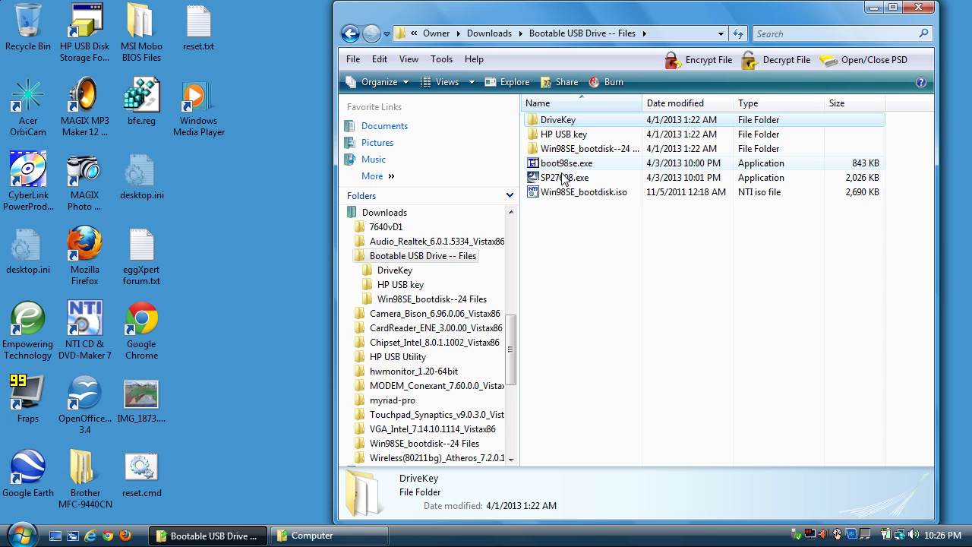
{"action": "left_click", "coordinate": [568, 149]}
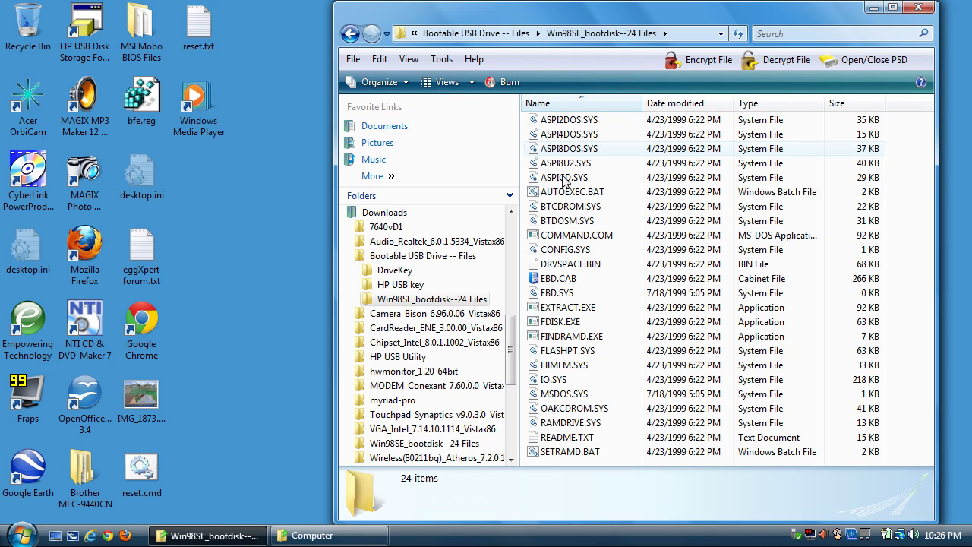
{"action": "left_click", "coordinate": [21, 535]}
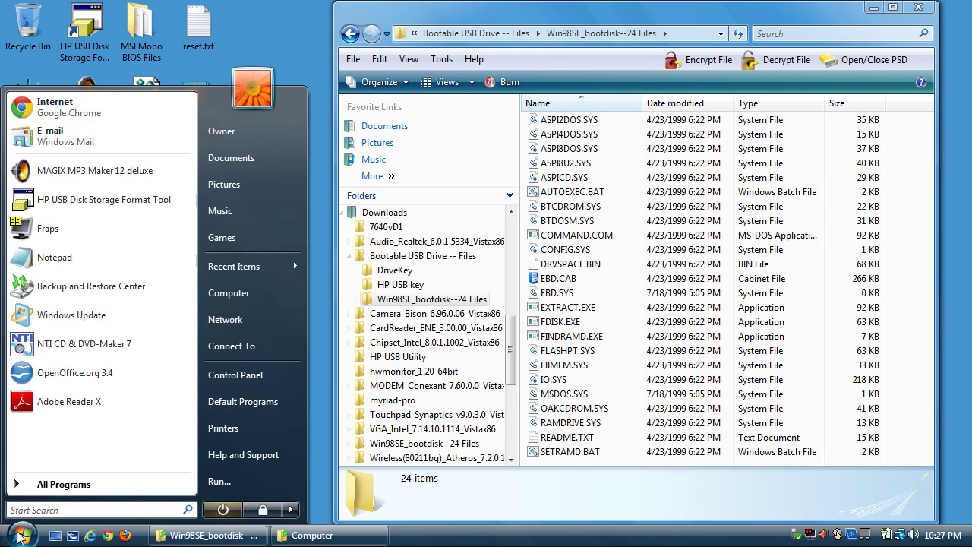
{"action": "left_click", "coordinate": [40, 483]}
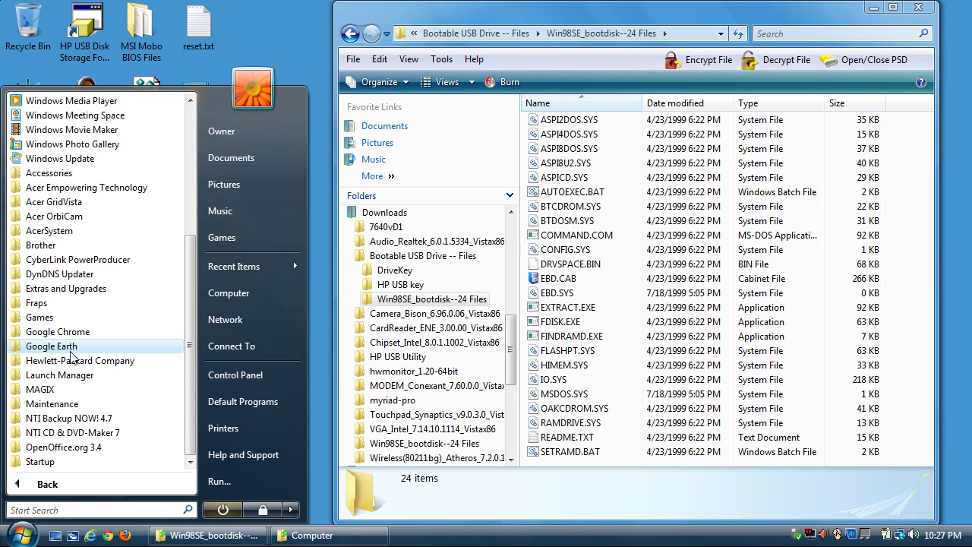
{"action": "left_click", "coordinate": [65, 361]}
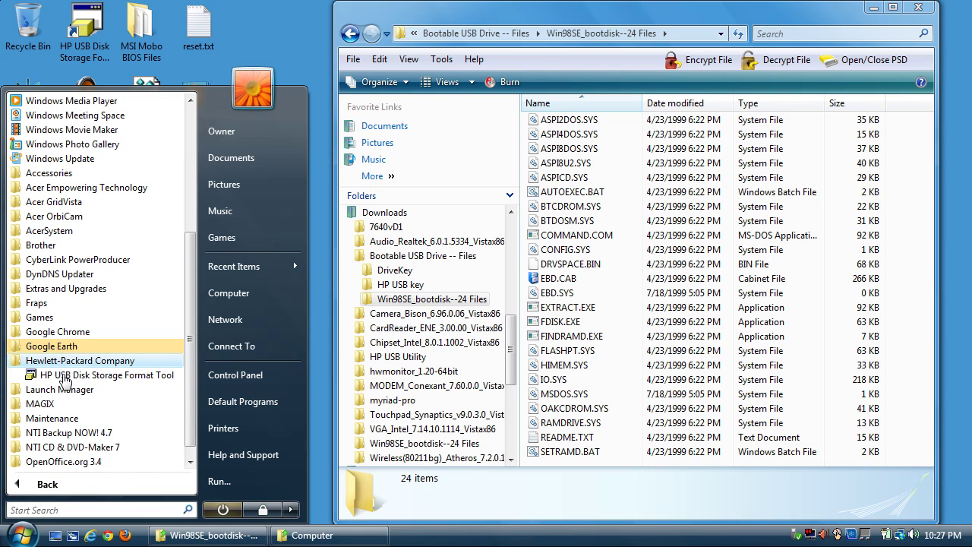
{"action": "left_click", "coordinate": [160, 378]}
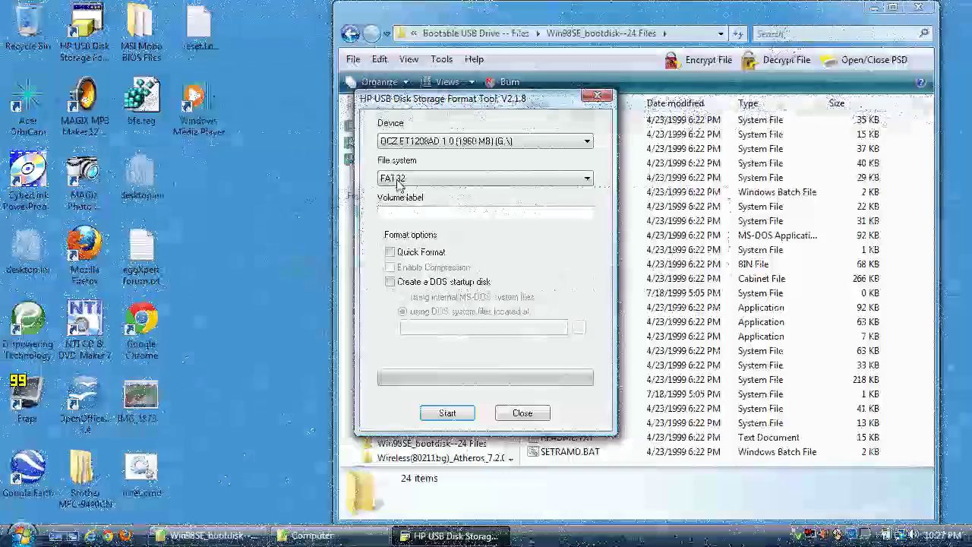
- Choose the FAT32 file system, label the volume BIOS_USB, and enable Quick Format and the creation of a DOS startup disk
{"action": "left_click", "coordinate": [410, 179]}
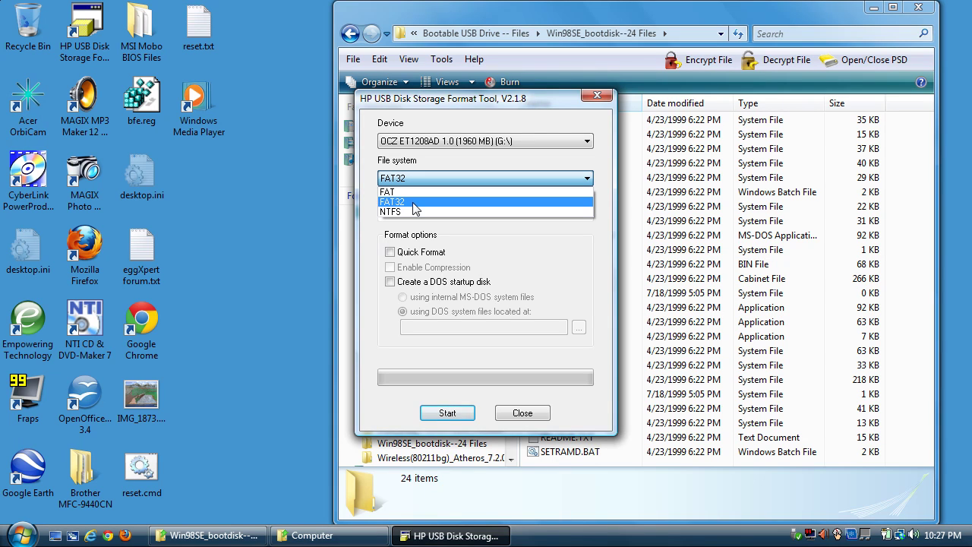
{"action": "left_click", "coordinate": [414, 202]}
{"action": "left_click", "coordinate": [379, 214]}
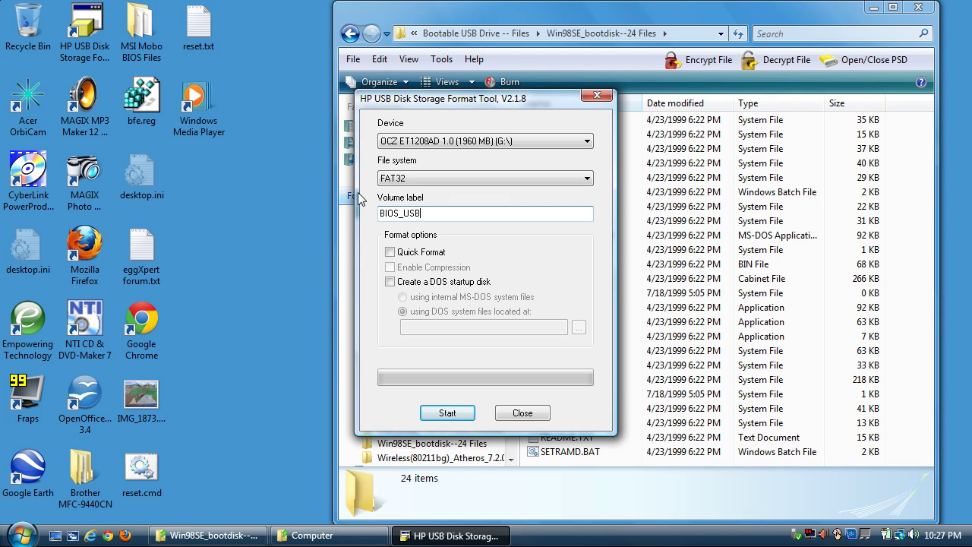
{"action": "left_click", "coordinate": [390, 252]}
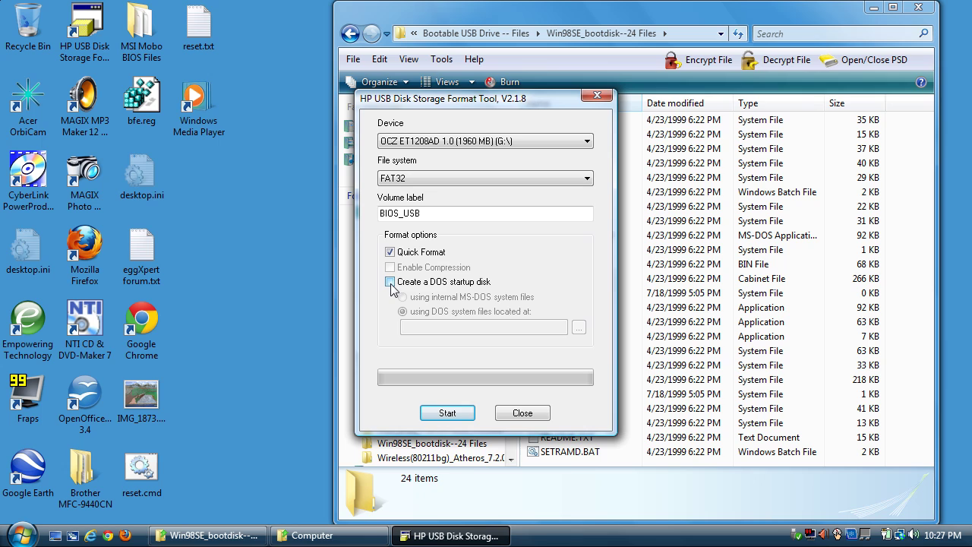
{"action": "left_click", "coordinate": [390, 282]}
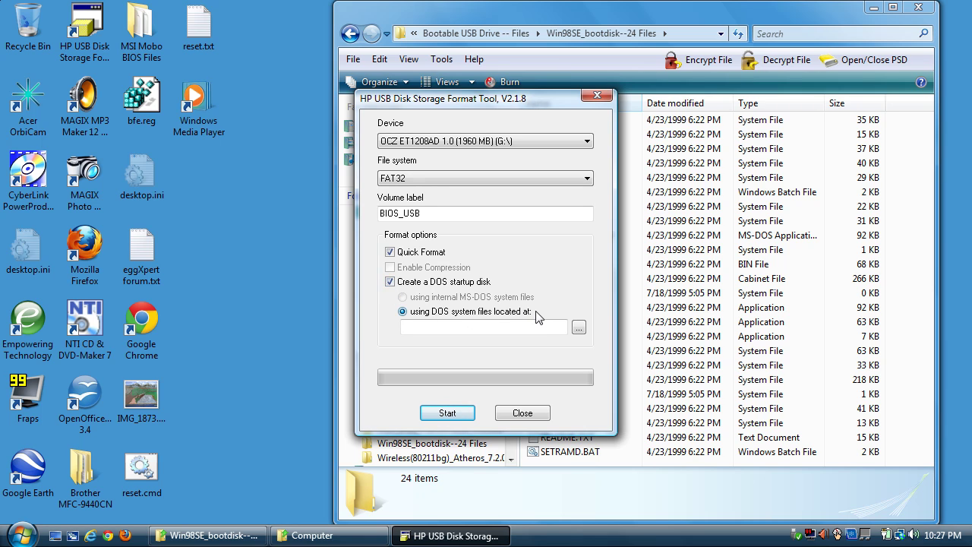
- Set the DOS system files location to the Win98SE_bootdisk--24 Files folder inside Downloads, Bootable USB Drive -- Files
{"action": "left_click", "coordinate": [579, 327]}
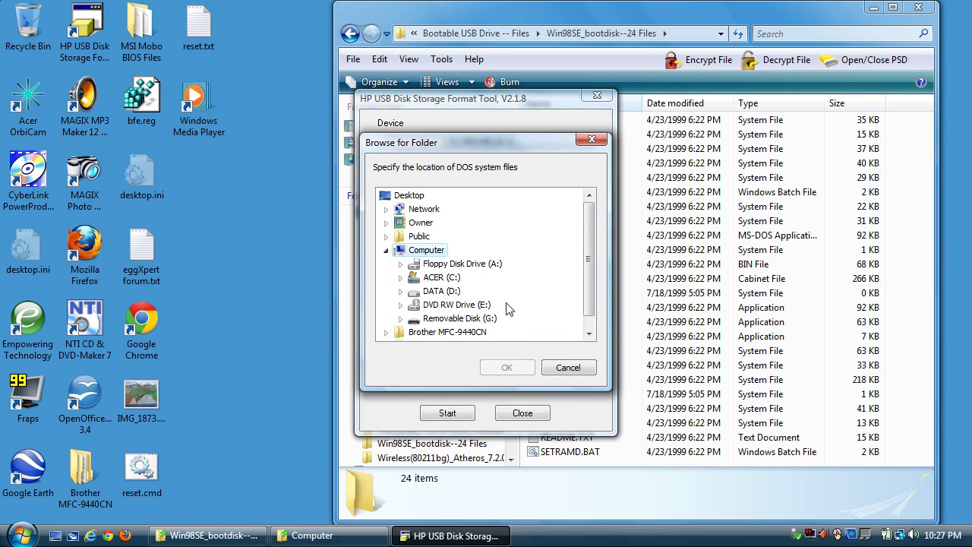
{"action": "left_click", "coordinate": [460, 264]}
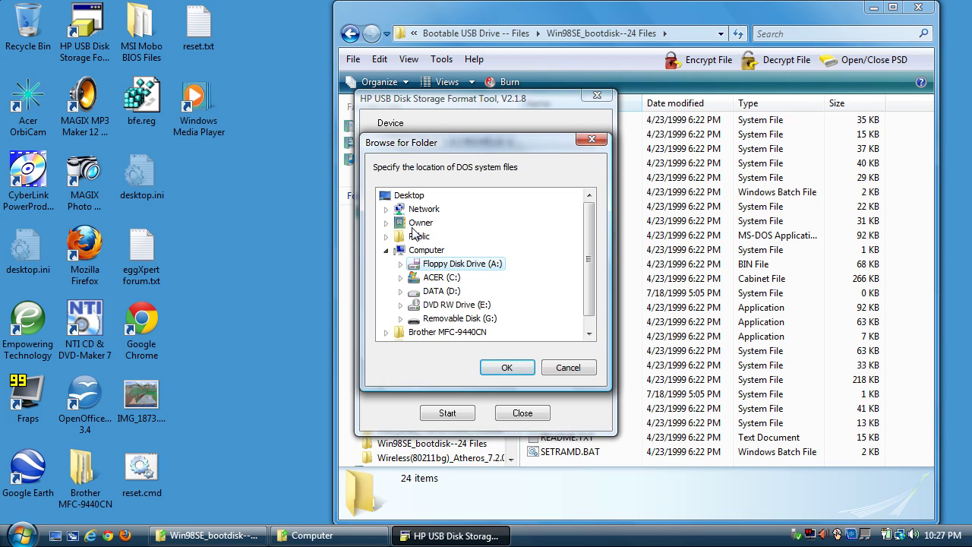
{"action": "left_click", "coordinate": [415, 224]}
{"action": "double_click", "coordinate": [414, 223]}
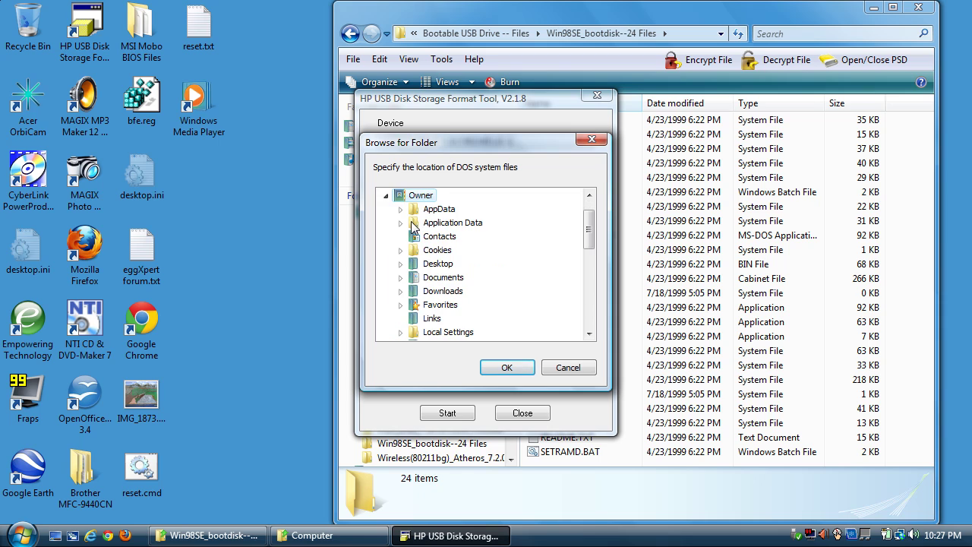
{"action": "double_click", "coordinate": [442, 291]}
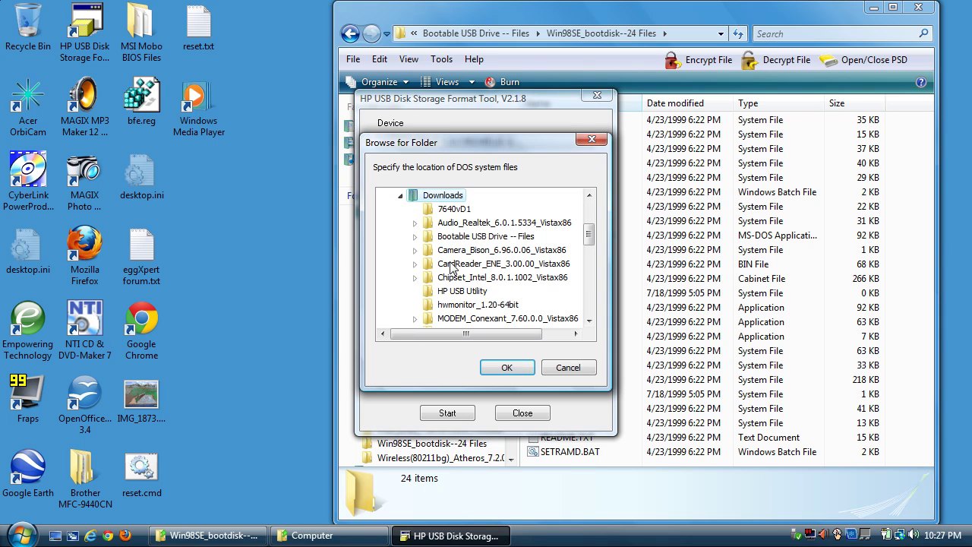
{"action": "double_click", "coordinate": [453, 236]}
{"action": "left_click", "coordinate": [466, 280]}
{"action": "left_click", "coordinate": [728, 300]}
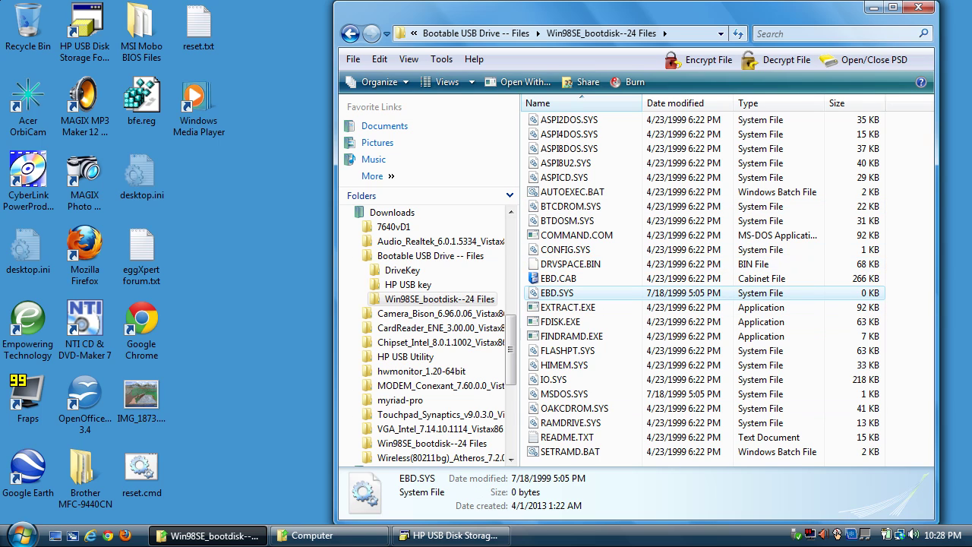
{"action": "left_click", "coordinate": [458, 544]}
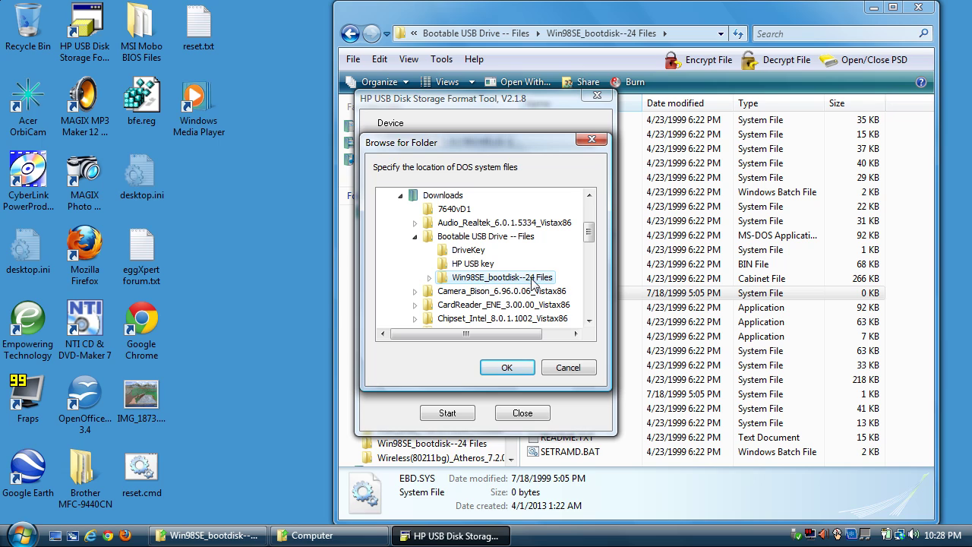
{"action": "left_click", "coordinate": [509, 372]}
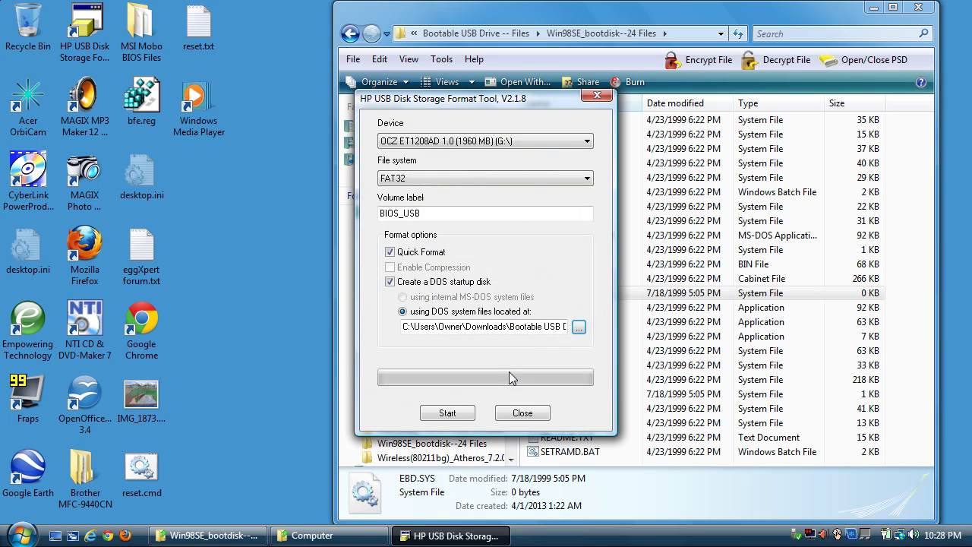
- Format USB drive G: with these settings, accept the loss of its data, and close the format tool
{"action": "left_click", "coordinate": [453, 416]}
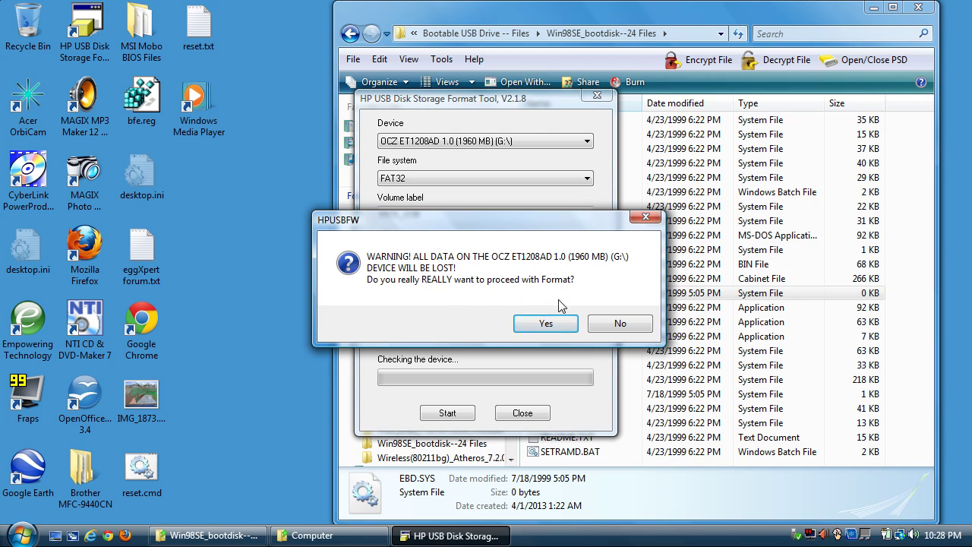
{"action": "left_click", "coordinate": [545, 324]}
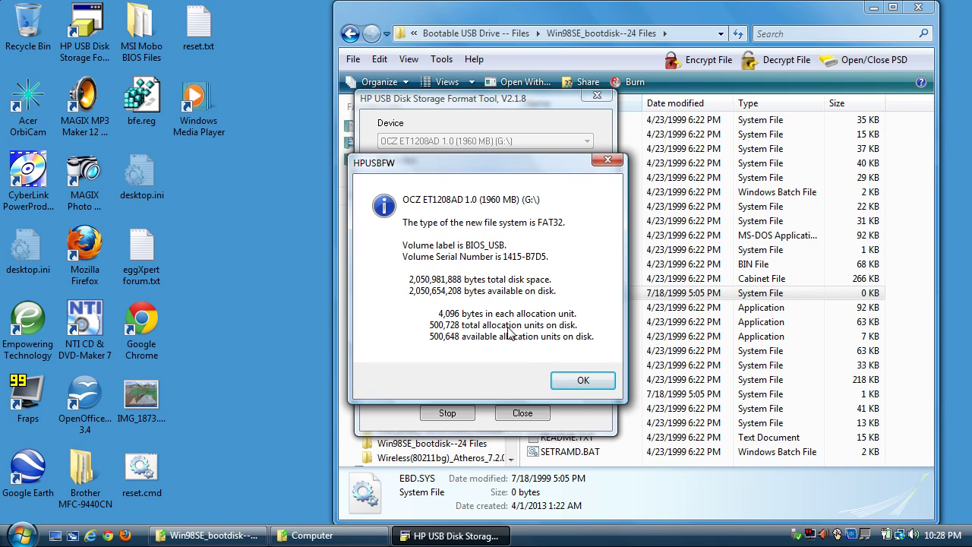
{"action": "left_click", "coordinate": [584, 382]}
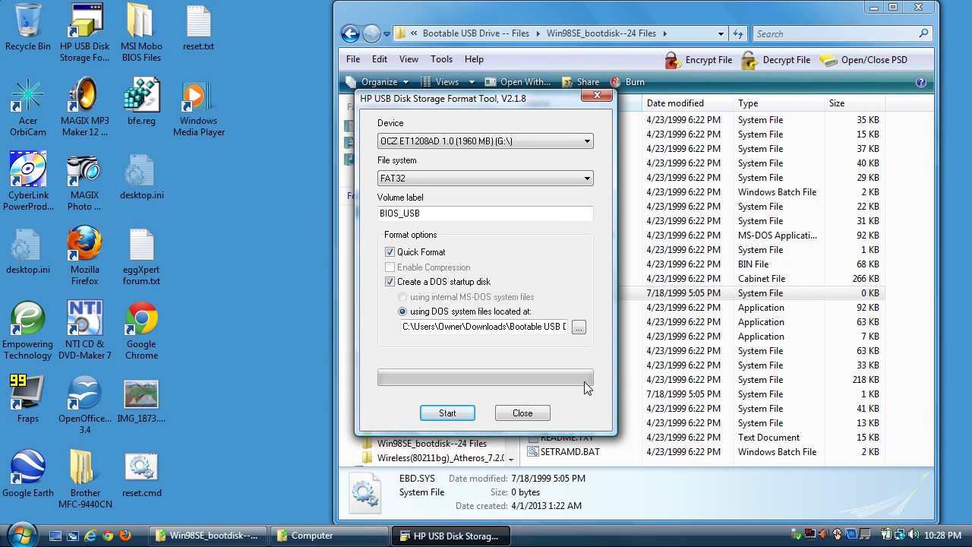
{"action": "left_click", "coordinate": [523, 414]}
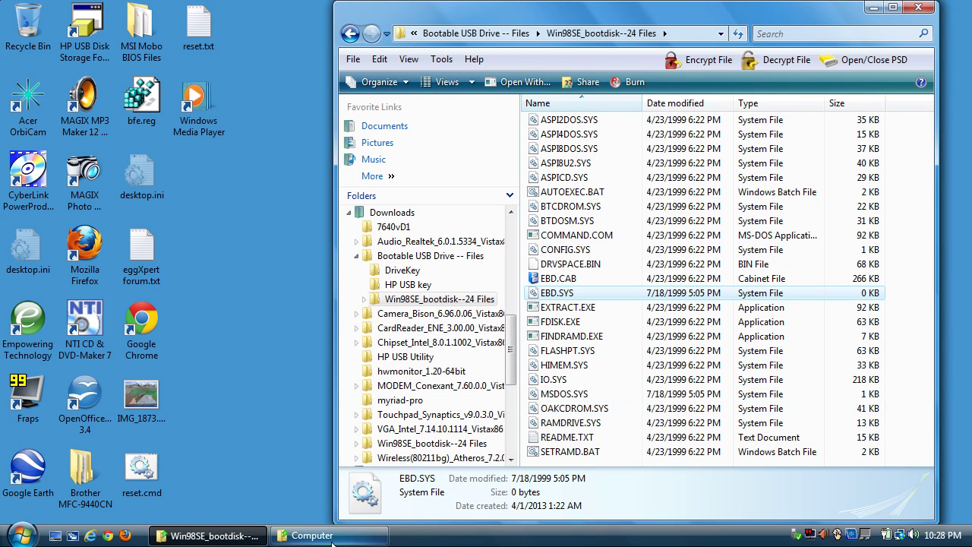
- Display the BIOS_USB (G:) drive's contents and set the folder options to hide hidden files and protected operating system files
{"action": "left_click", "coordinate": [332, 537]}
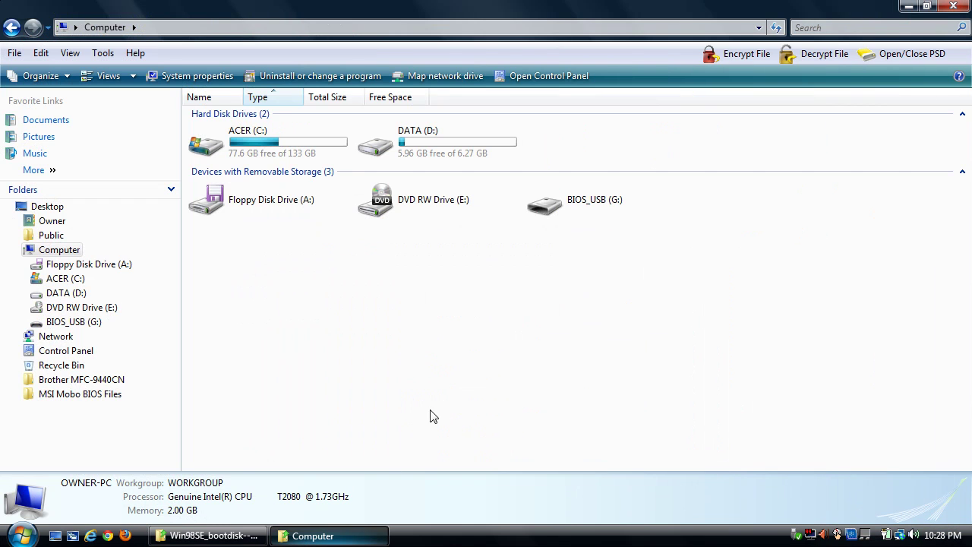
{"action": "double_click", "coordinate": [585, 209]}
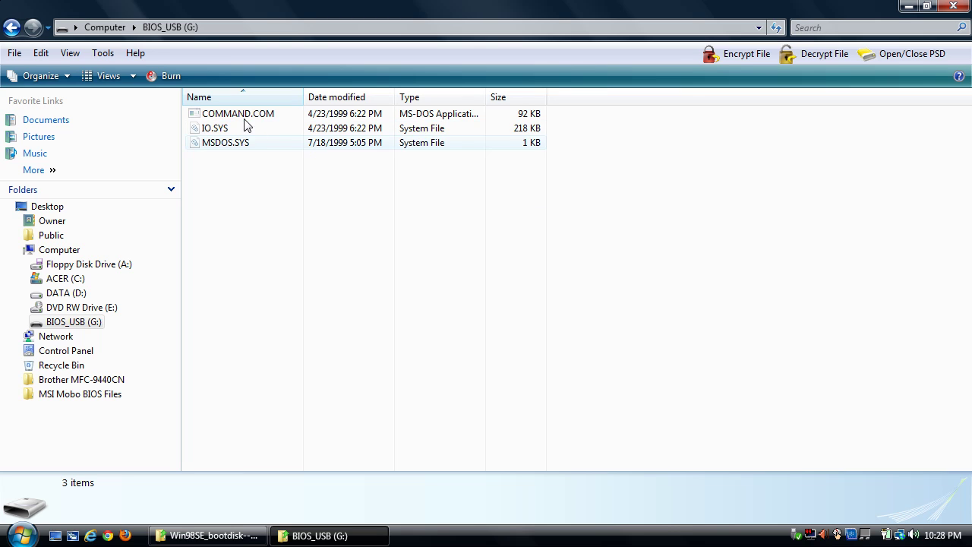
{"action": "left_click", "coordinate": [103, 53]}
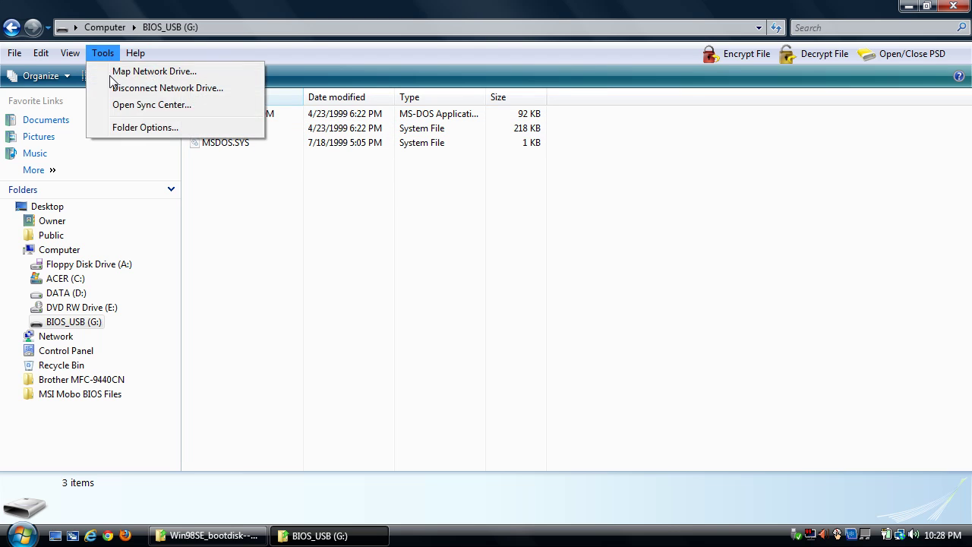
{"action": "left_click", "coordinate": [141, 127]}
{"action": "left_click", "coordinate": [84, 92]}
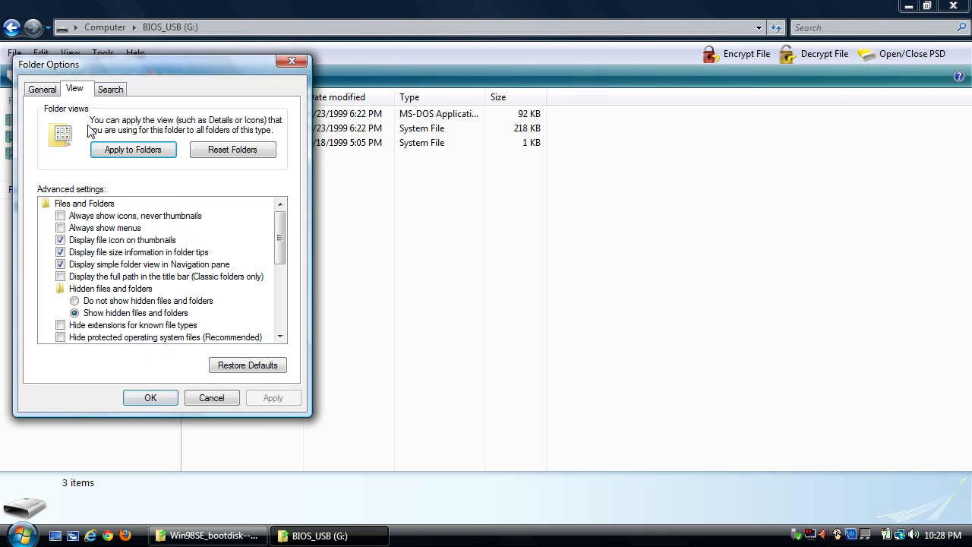
{"action": "left_click", "coordinate": [179, 302]}
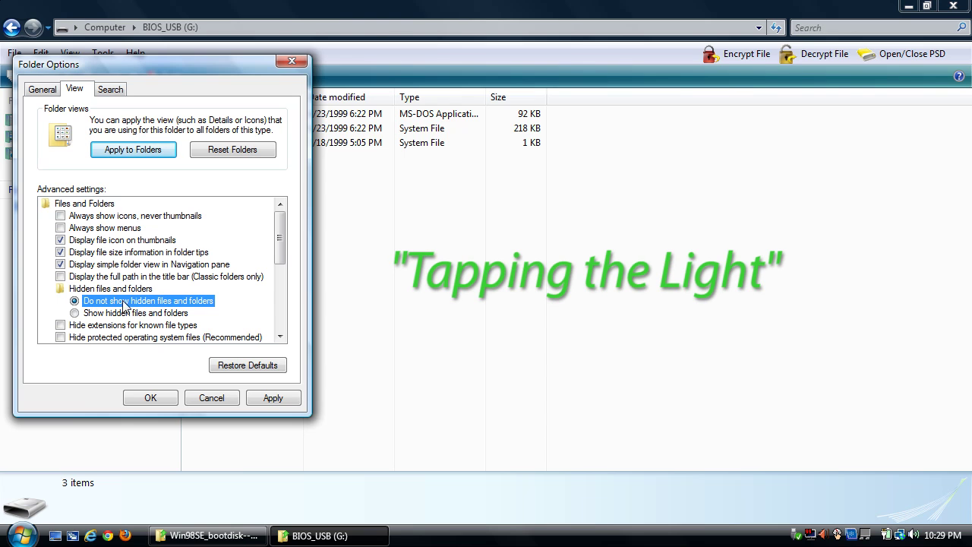
{"action": "left_click", "coordinate": [60, 337]}
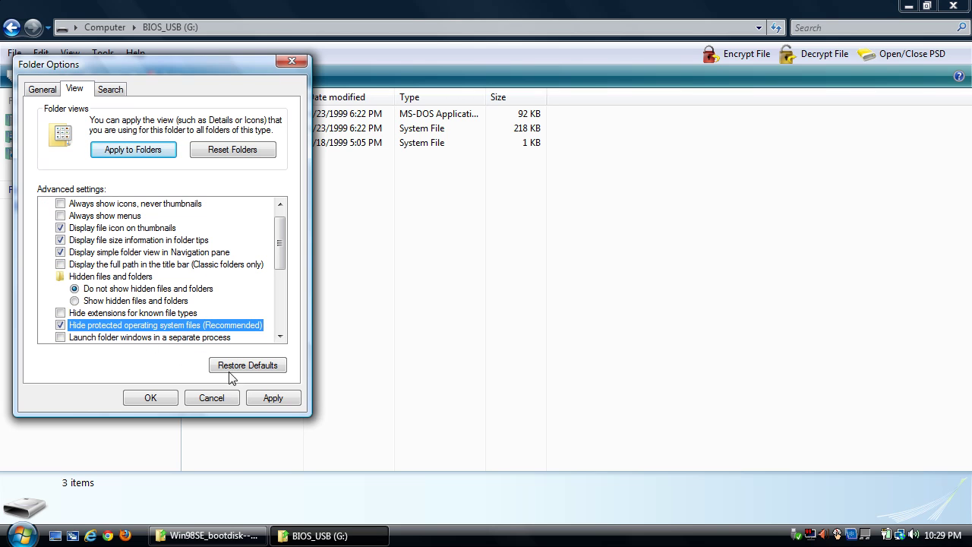
{"action": "left_click", "coordinate": [151, 398]}
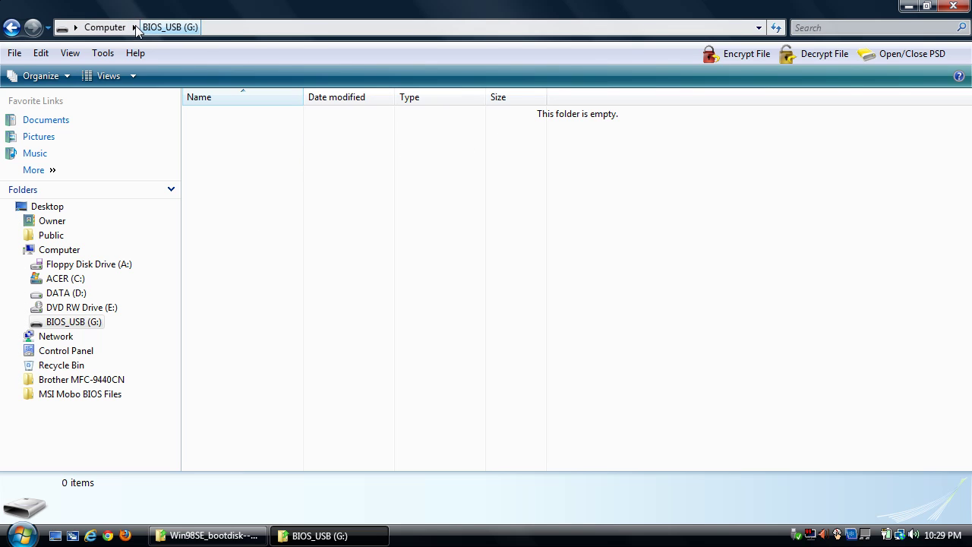
{"action": "left_click", "coordinate": [105, 28]}
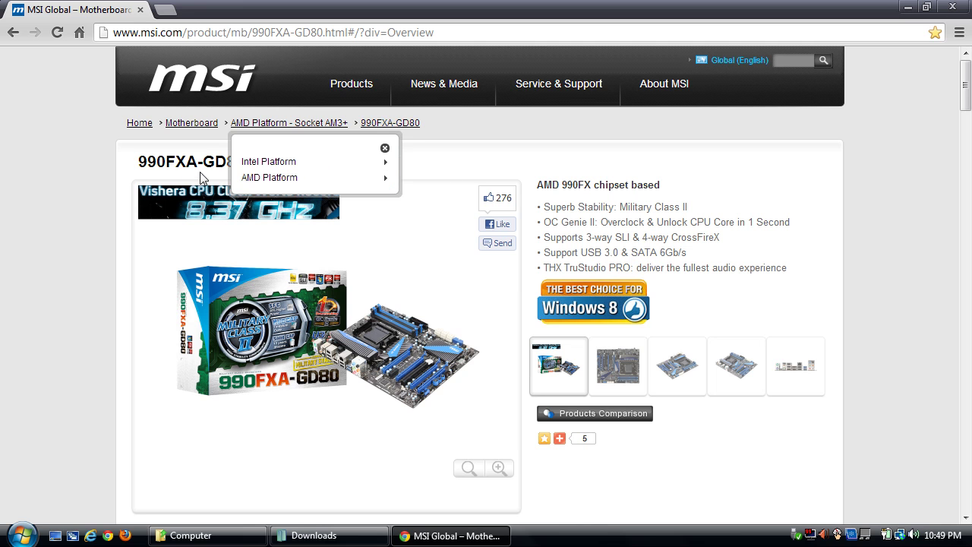
- Dismiss the platform pop-up on MSI's 990FXA-GD80 product page and open the motherboard's BIOS downloads
{"action": "left_click", "coordinate": [385, 149]}
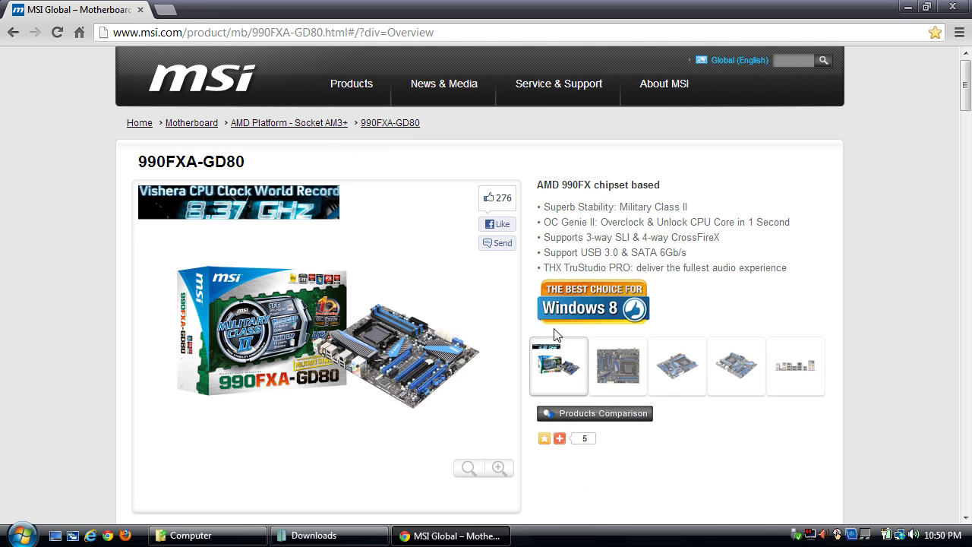
{"action": "scroll", "coordinate": [553, 337], "scroll_direction": "down", "scroll_amount": 4}
{"action": "scroll", "coordinate": [553, 336], "scroll_direction": "down", "scroll_amount": 3}
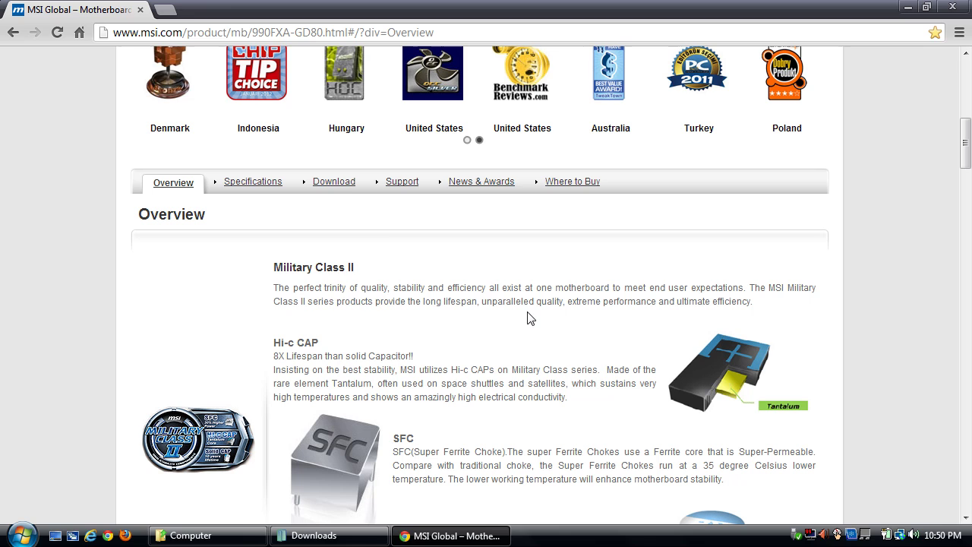
{"action": "mouse_move", "coordinate": [339, 190]}
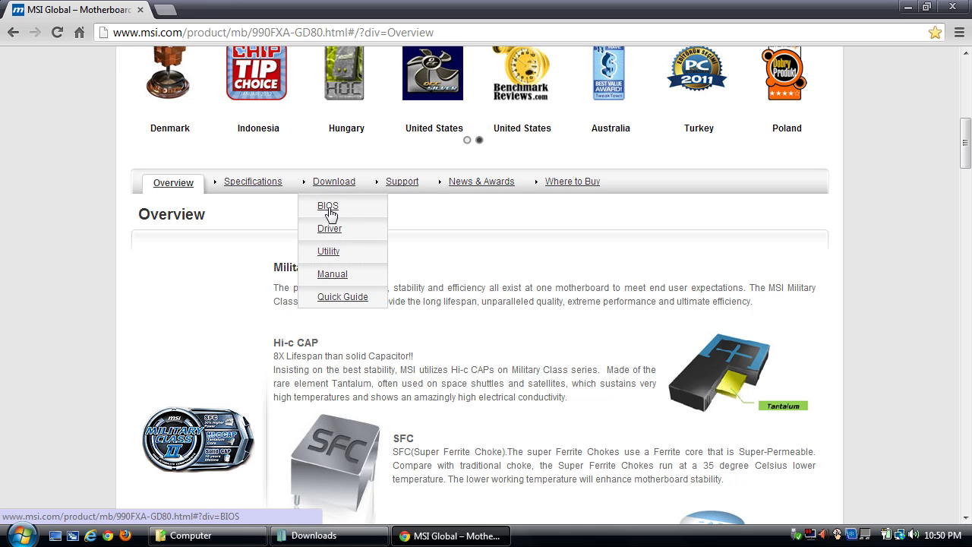
{"action": "left_click", "coordinate": [328, 208]}
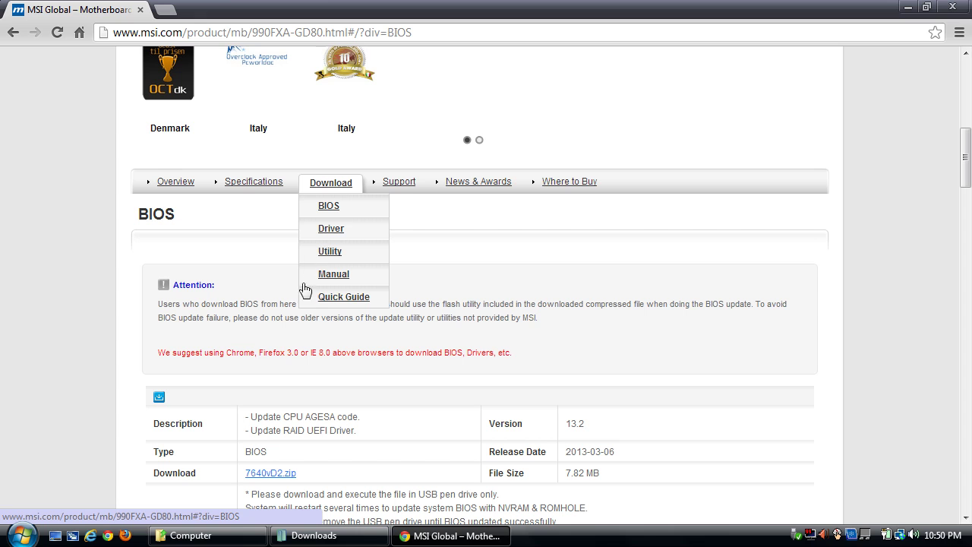
- Examine the BIOS download list down to the version 11.13 entry
{"action": "scroll", "coordinate": [492, 279], "scroll_direction": "down", "scroll_amount": 8}
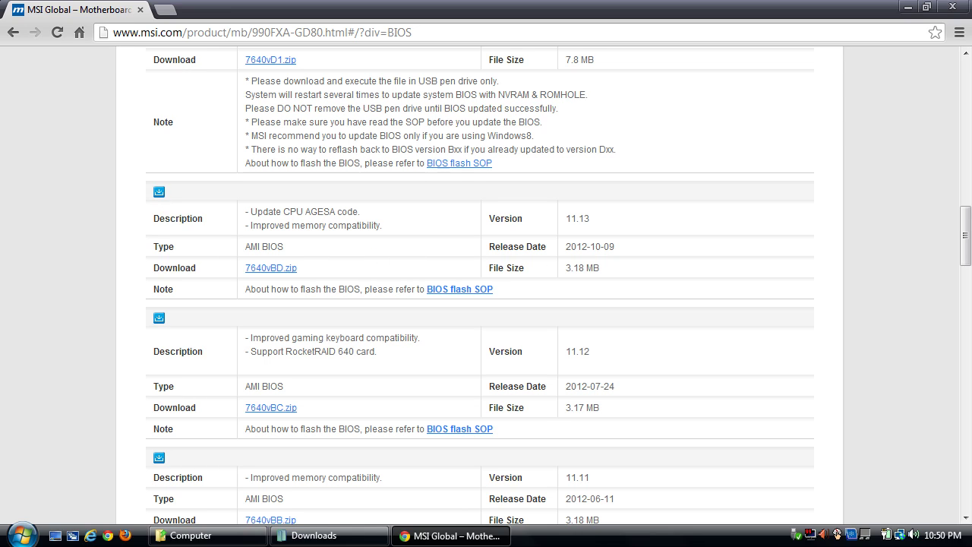
{"action": "left_click_drag", "start_coordinate": [562, 228], "coordinate": [600, 229]}
{"action": "left_click", "coordinate": [596, 237]}
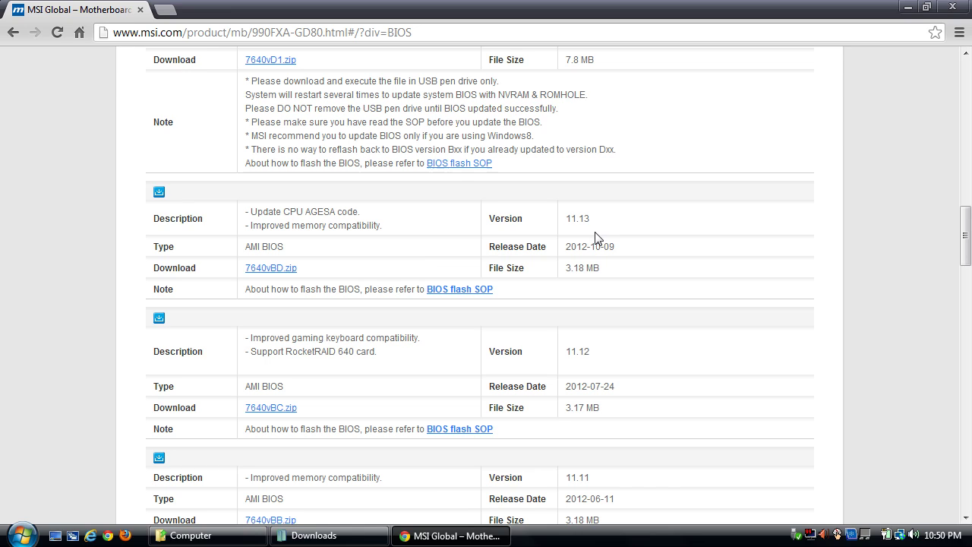
- Download the version 11.13 BIOS archive 7640vBD.zip from the U.S. download area and show the file in its folder
{"action": "left_click", "coordinate": [271, 269]}
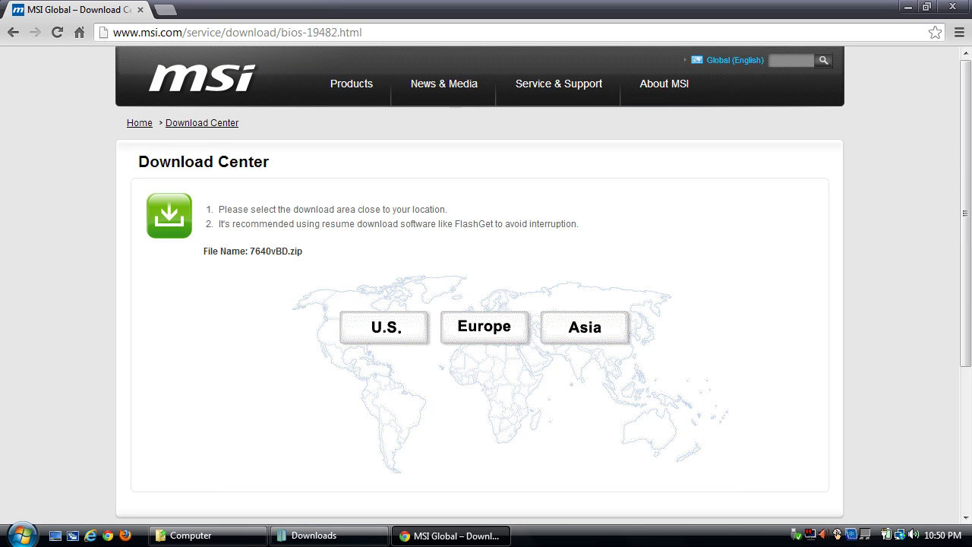
{"action": "left_click", "coordinate": [386, 325]}
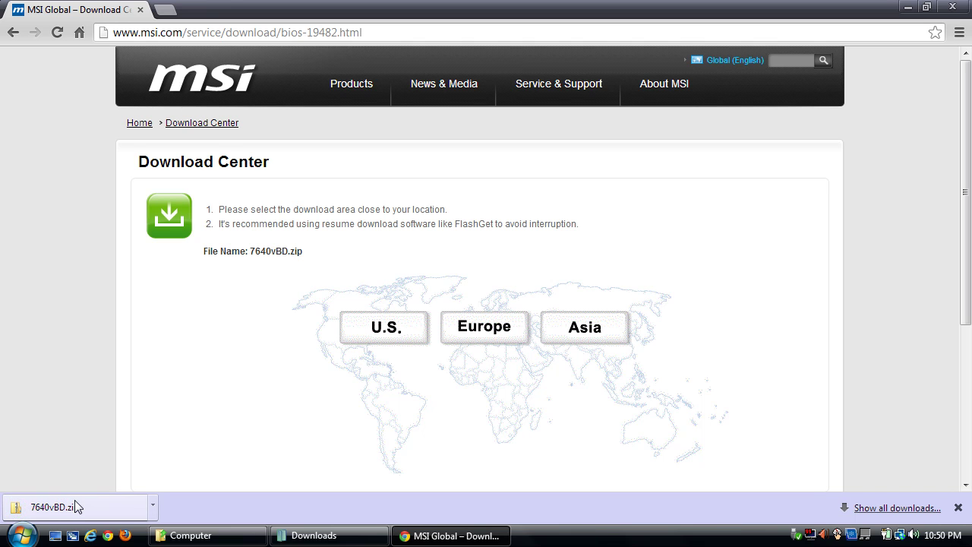
{"action": "left_click", "coordinate": [152, 505]}
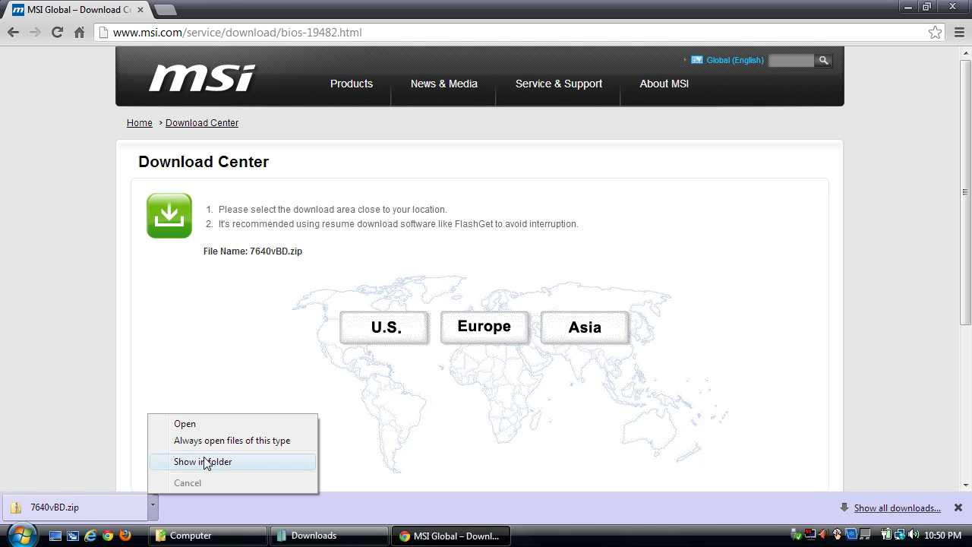
{"action": "left_click", "coordinate": [203, 462]}
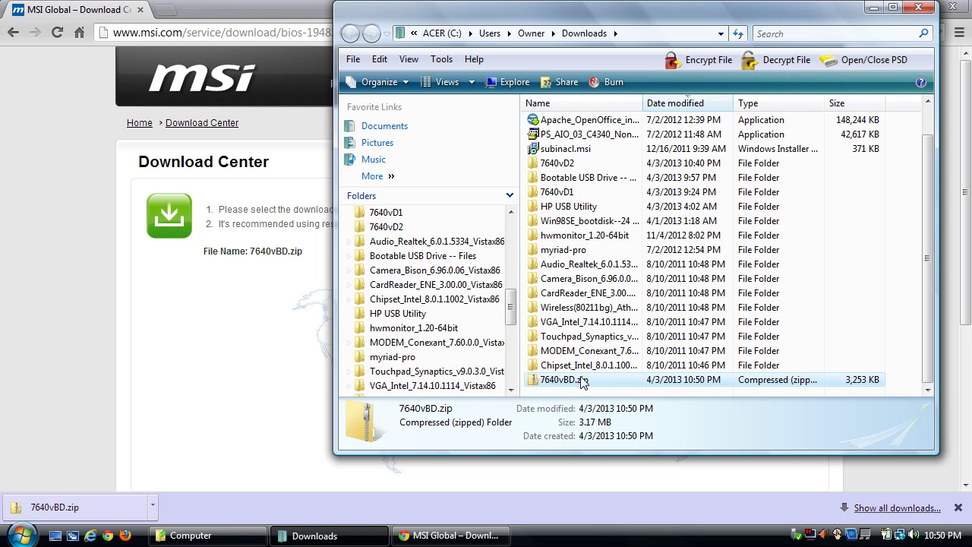
- Extract all of 7640vBD.zip to C:\Users\Owner\Downloads\7640vBD and open the inner 7640vBD folder
{"action": "right_click", "coordinate": [571, 386]}
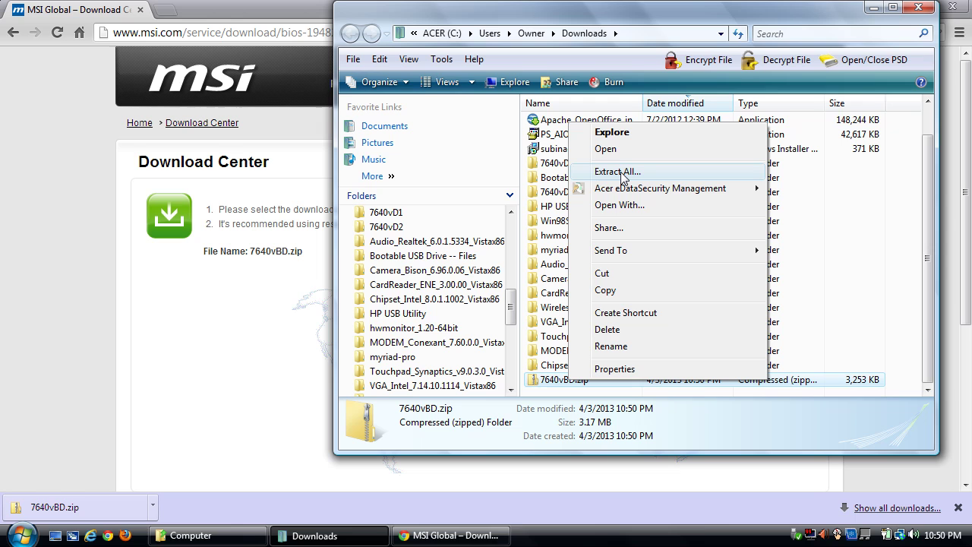
{"action": "left_click", "coordinate": [618, 171]}
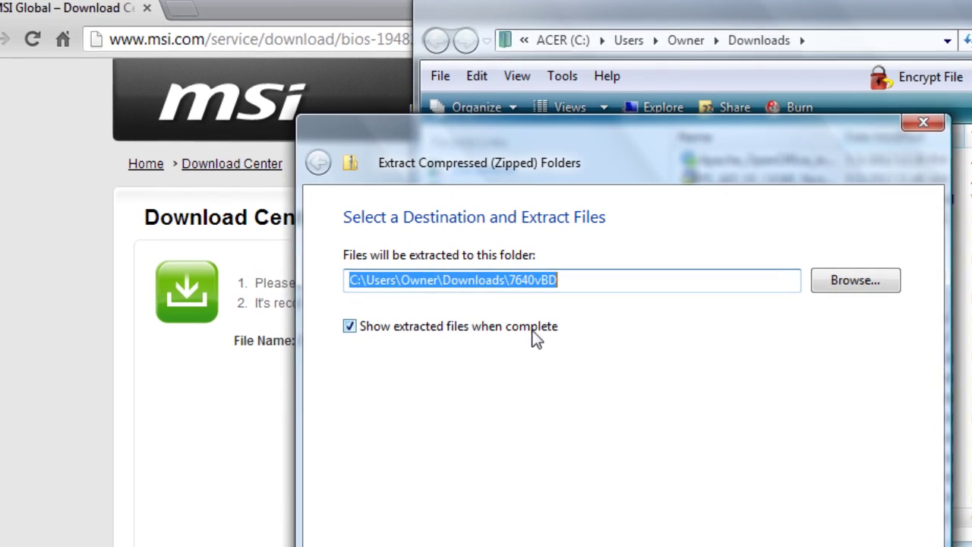
{"action": "left_click", "coordinate": [791, 545]}
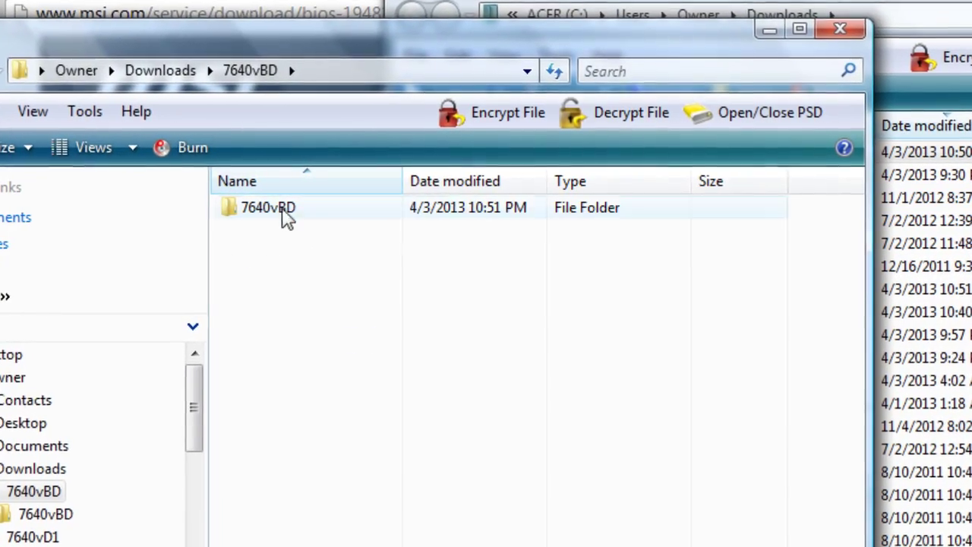
{"action": "double_click", "coordinate": [274, 211]}
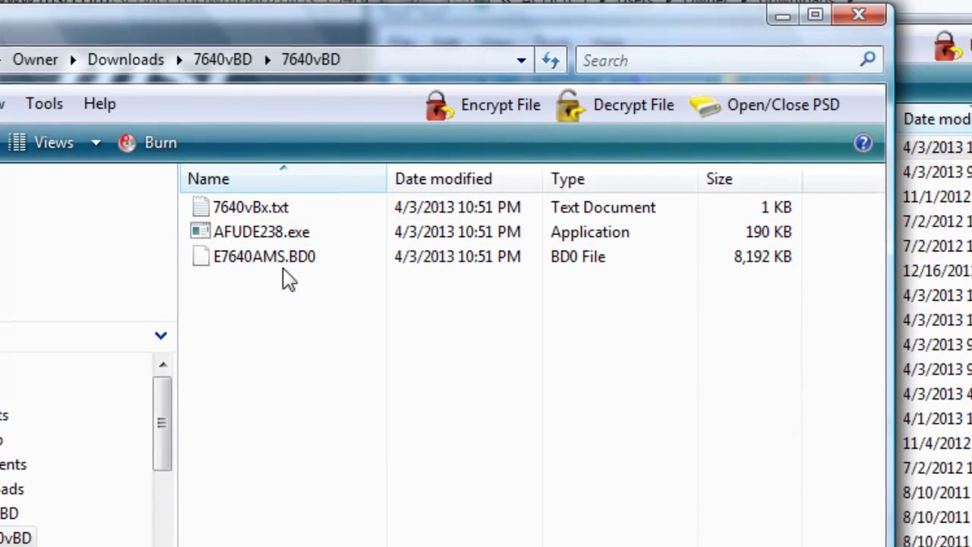
- Examine the extracted files E7640AMS.BD0 and AFUDE238.exe, read the release notes in 7640vBx.txt, and close them
{"action": "left_click", "coordinate": [239, 262]}
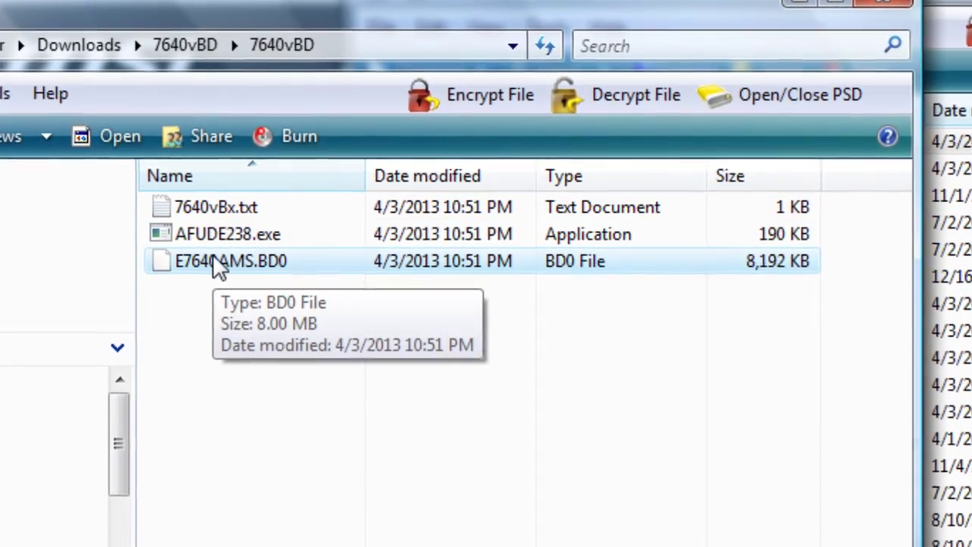
{"action": "left_click", "coordinate": [210, 237]}
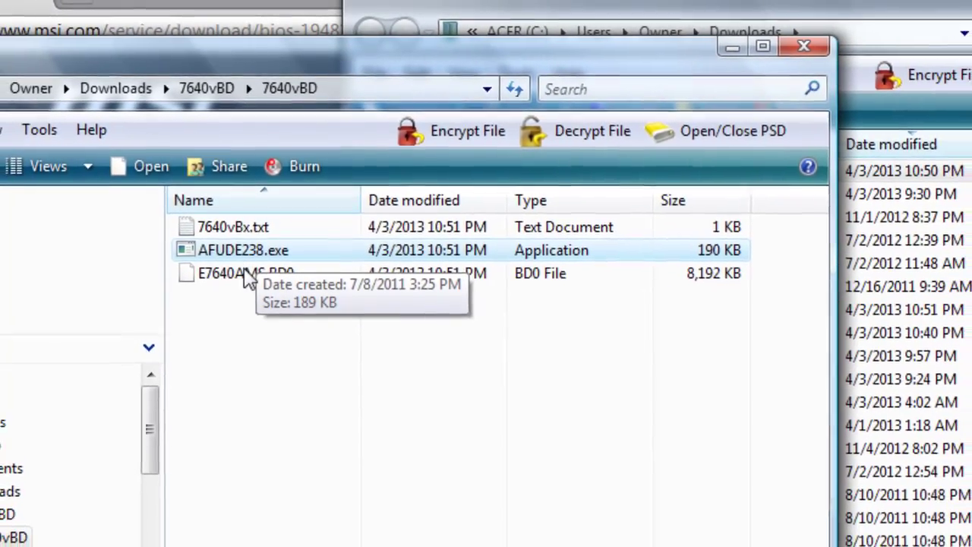
{"action": "left_click", "coordinate": [251, 261]}
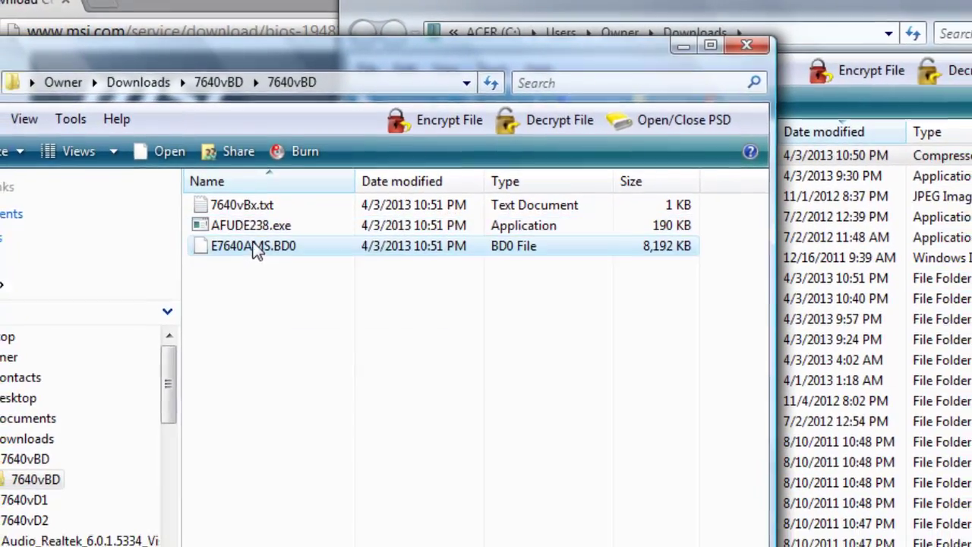
{"action": "left_click", "coordinate": [253, 213]}
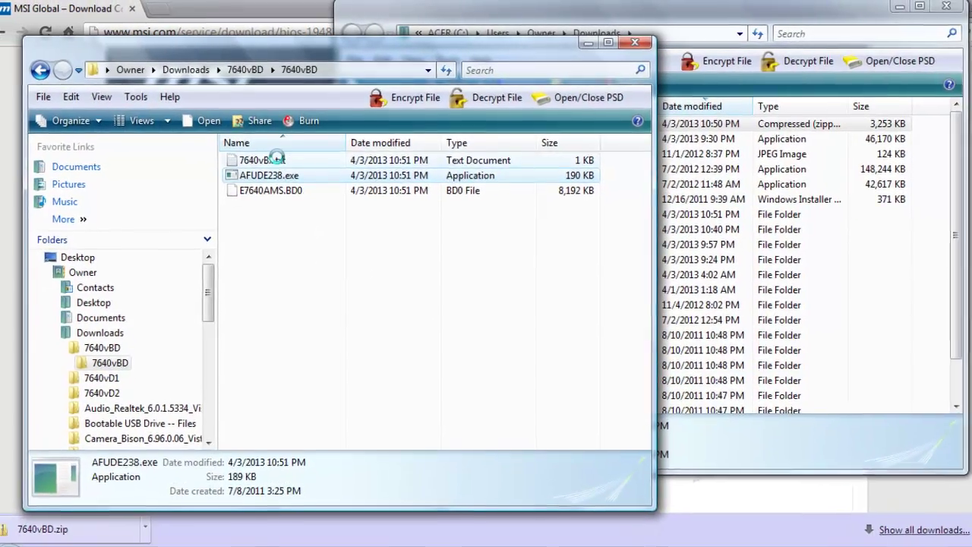
{"action": "double_click", "coordinate": [257, 172]}
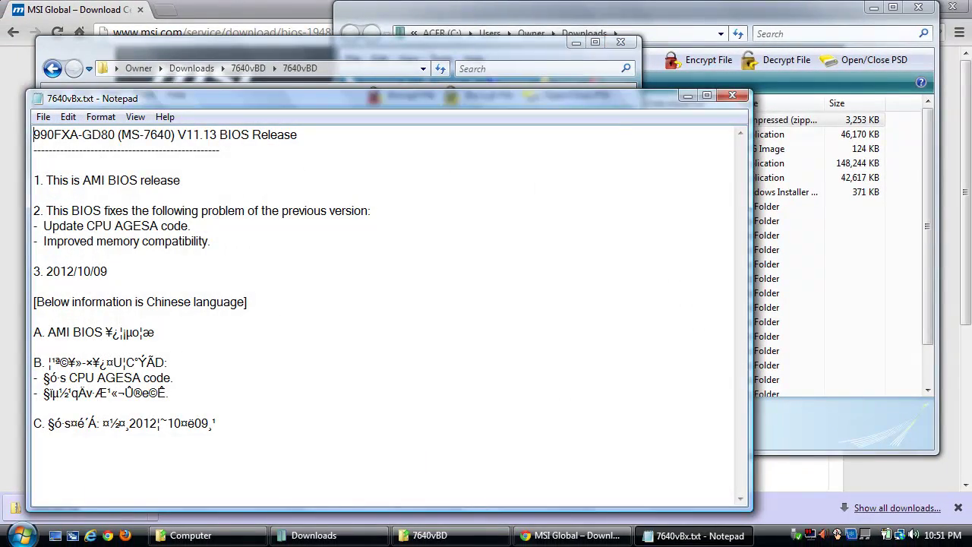
{"action": "left_click", "coordinate": [733, 97]}
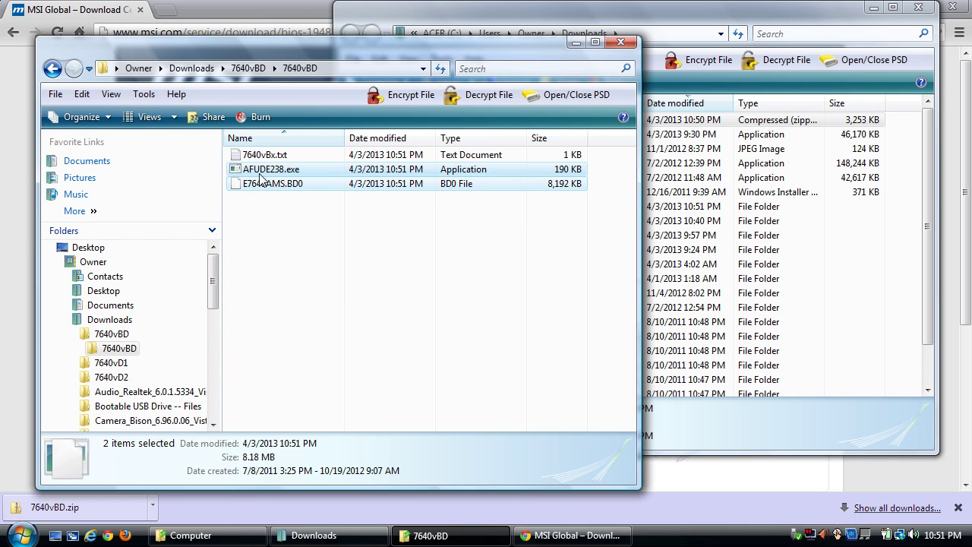
- Copy AFUDE238.exe and E7640AMS.BD0 to the BIOS_USB (G:) drive and display the drive's contents
{"action": "left_click_drag", "start_coordinate": [284, 256], "coordinate": [509, 264]}
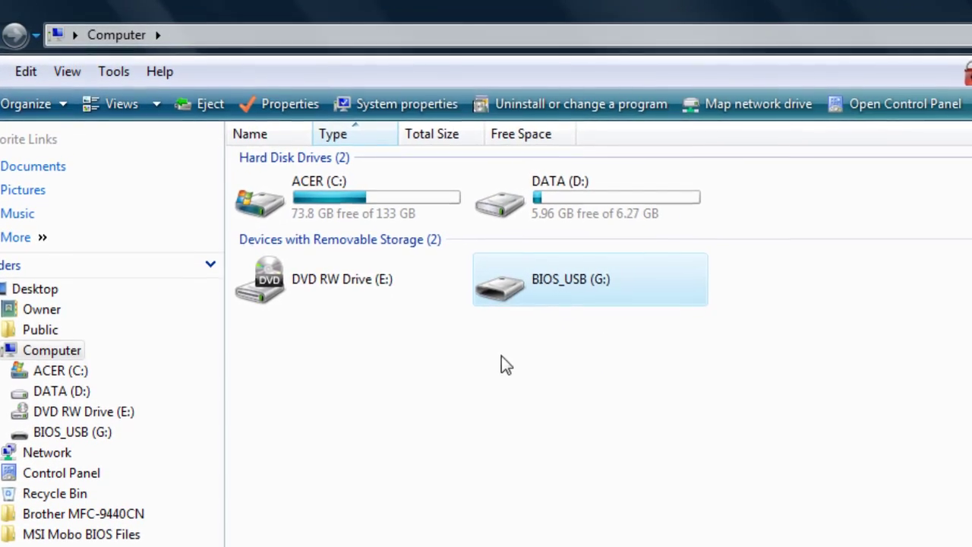
{"action": "double_click", "coordinate": [596, 302]}
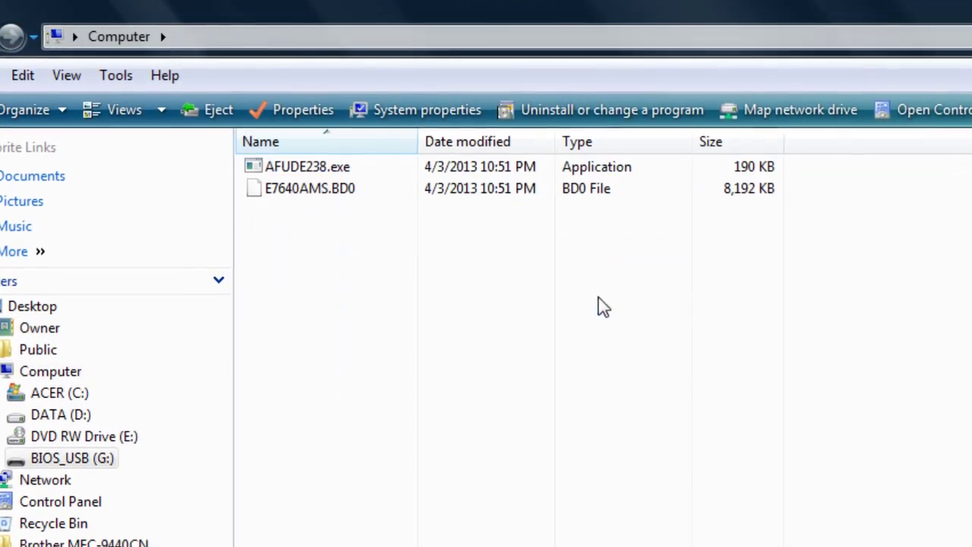